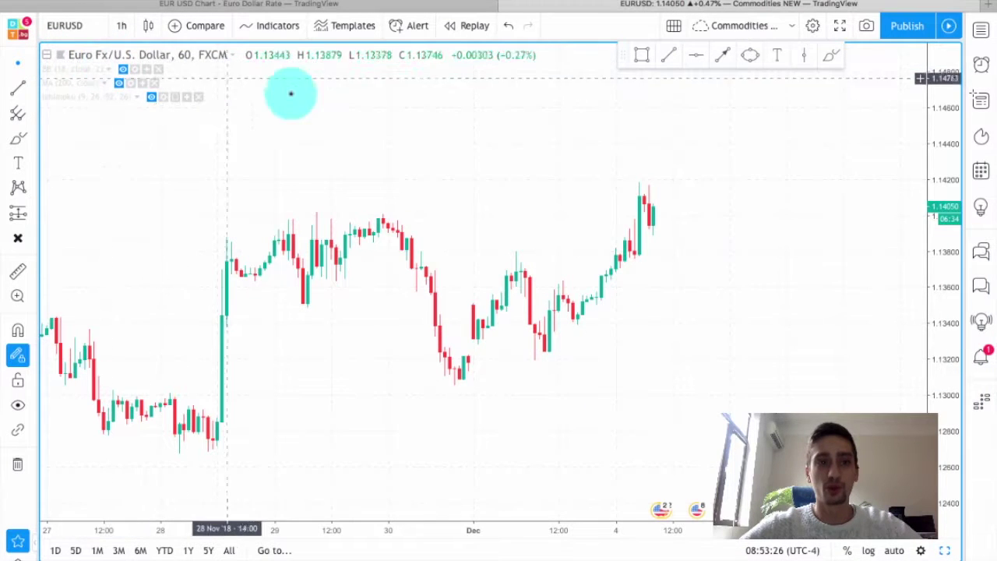
Draw a green rectangle marking the resistance zone from about 1.14001 to 1.14198, starting at 21 Nov 15:00 and extending past the latest candle
scroll(661, 169, "down", 2)
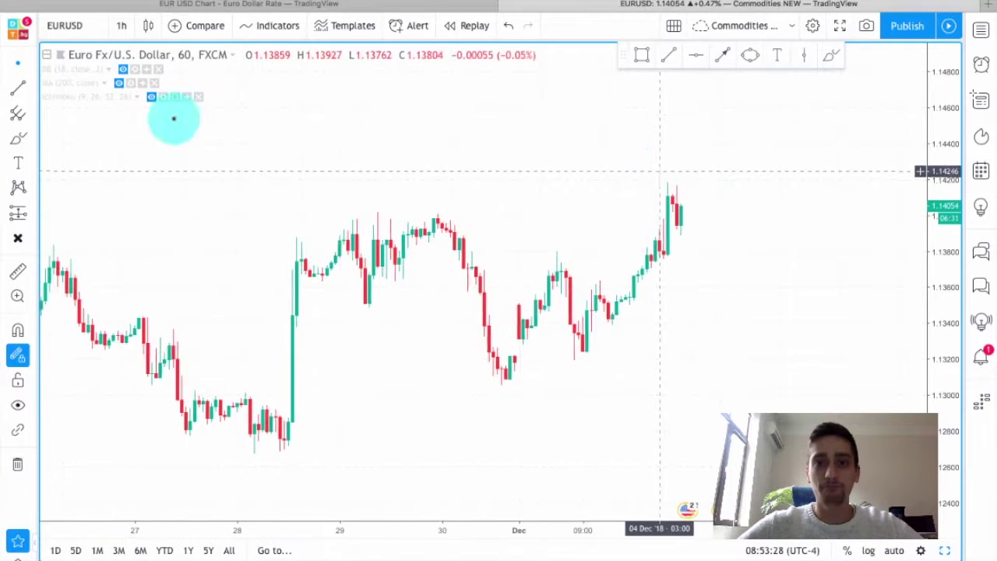
scroll(632, 191, "down", 3)
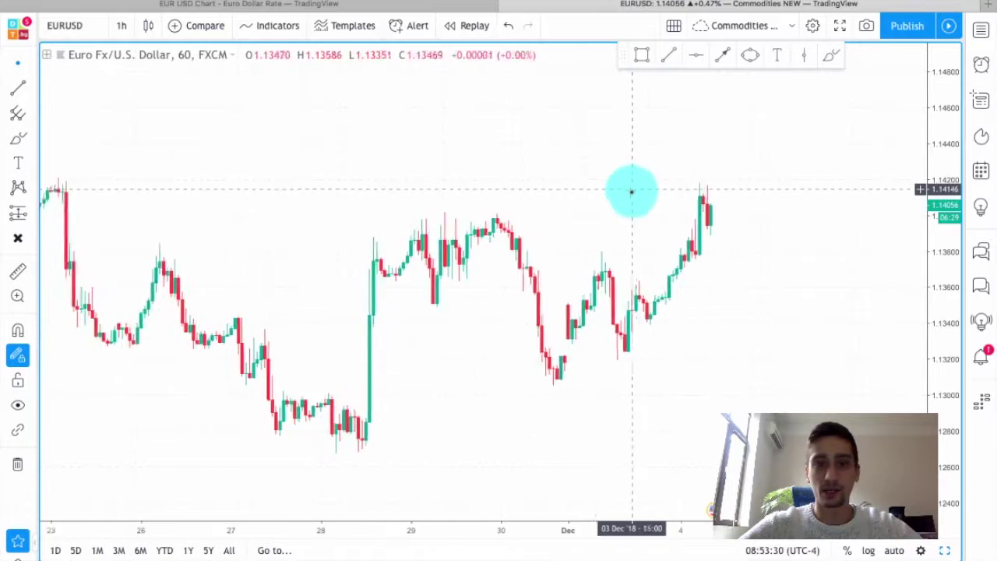
scroll(633, 205, "up", 3)
scroll(633, 205, "up", 1)
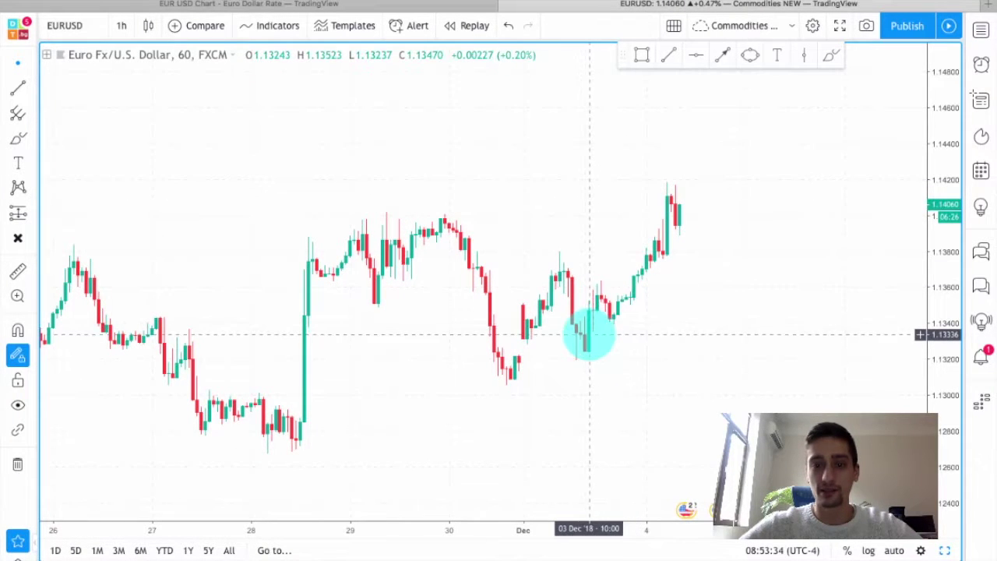
left_click_drag(753, 261, 740, 263)
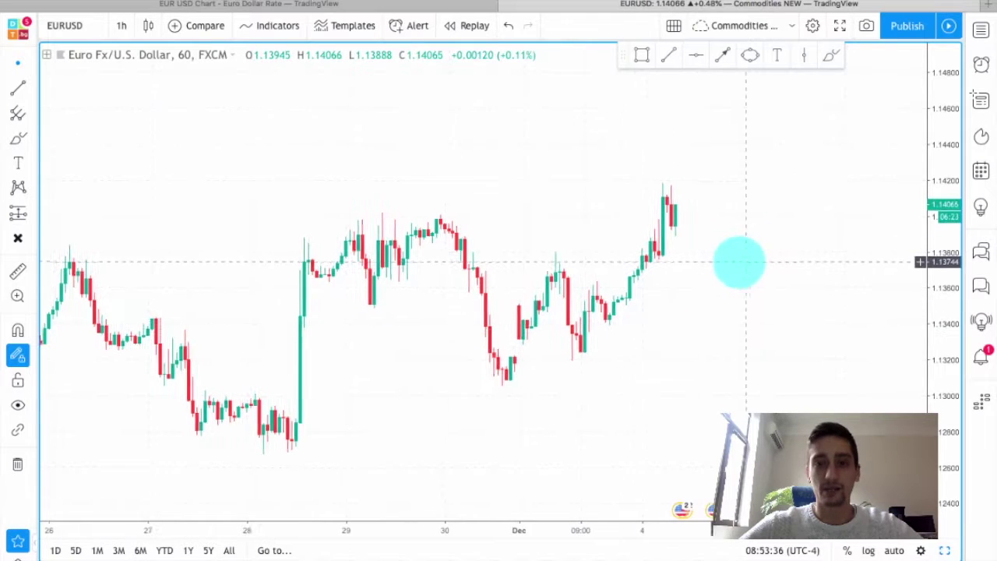
scroll(397, 198, "down", 1)
left_click_drag(397, 198, 712, 196)
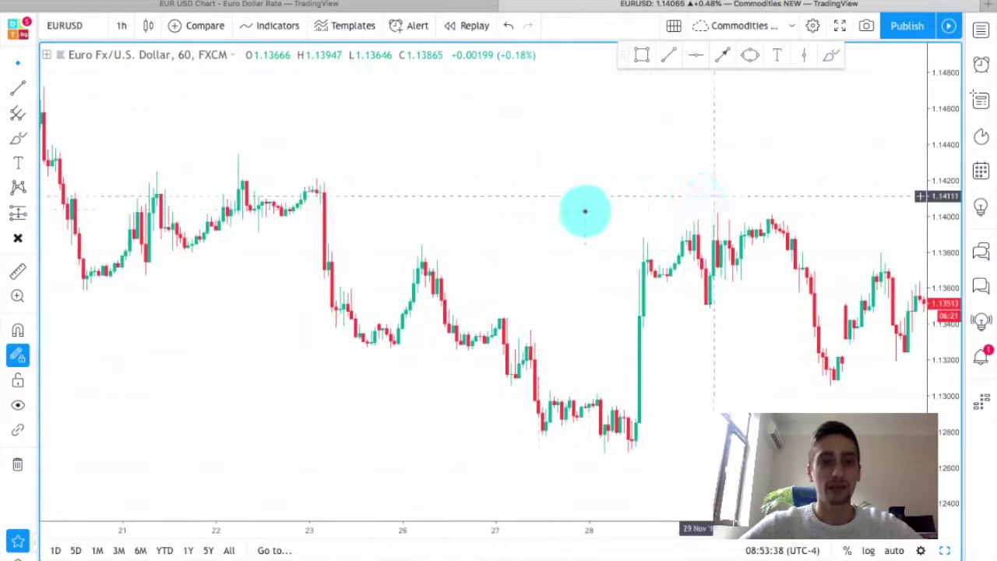
scroll(539, 209, "down", 2)
left_click_drag(600, 215, 461, 207)
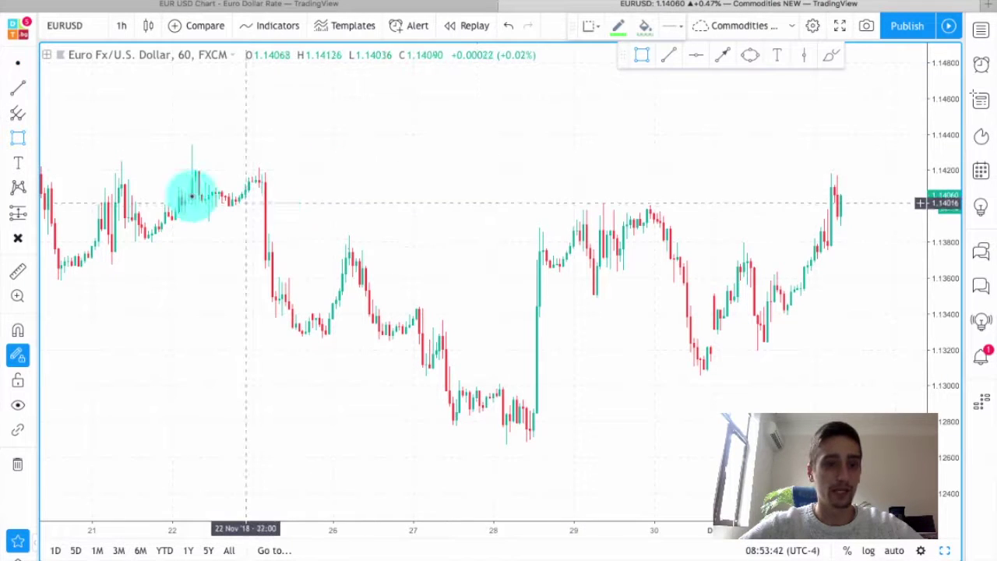
left_click_drag(142, 205, 910, 170)
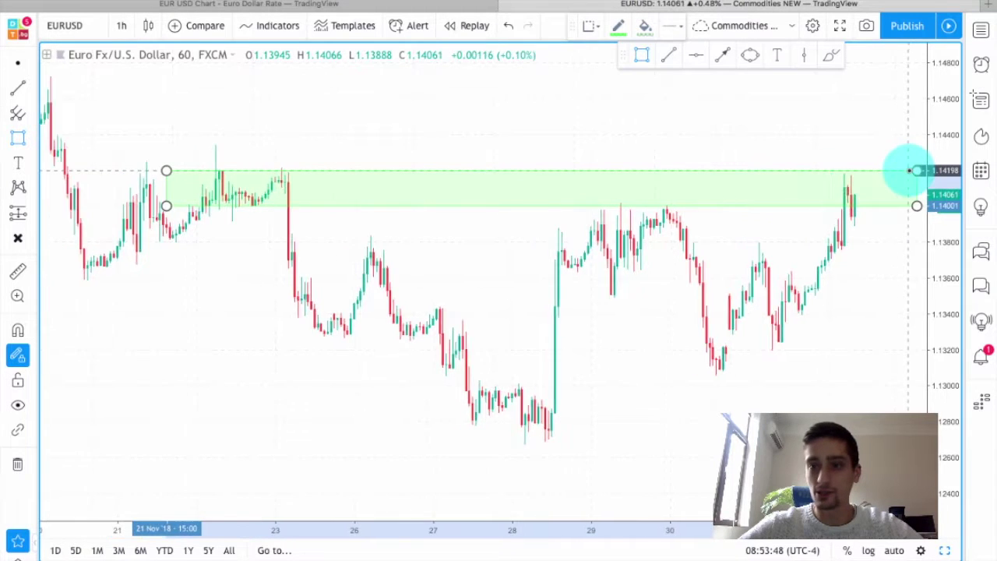
left_click(266, 188)
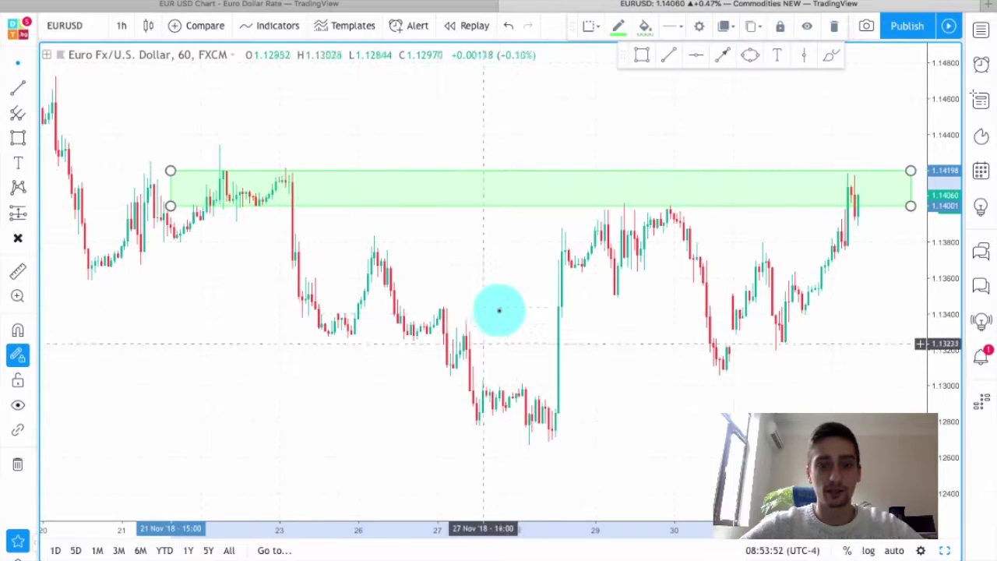
left_click(499, 310)
Circle the two swing highs near 29 and 30 Nov at the zone's lower edge with the blue brush
scroll(499, 311, "right", 5)
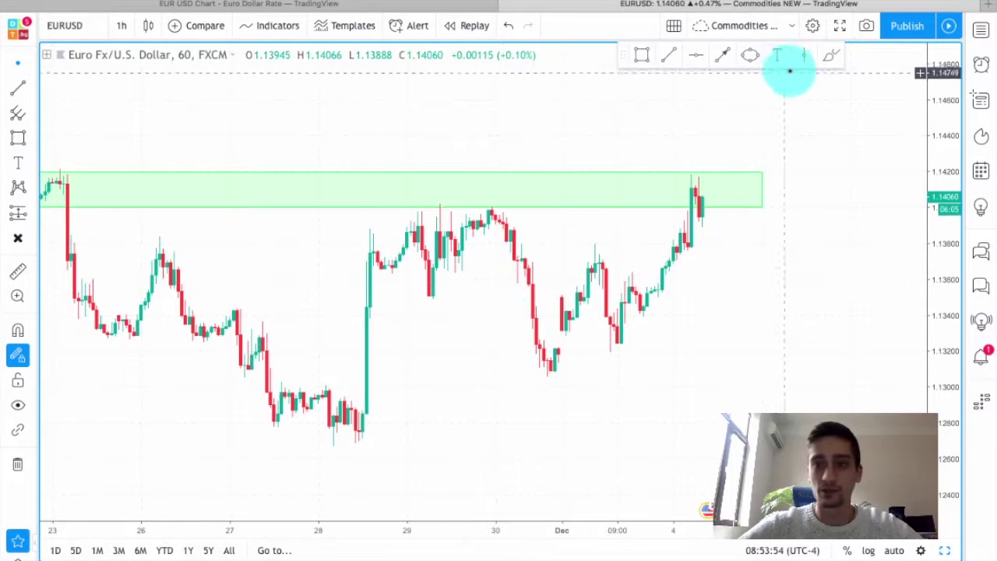
left_click(835, 54)
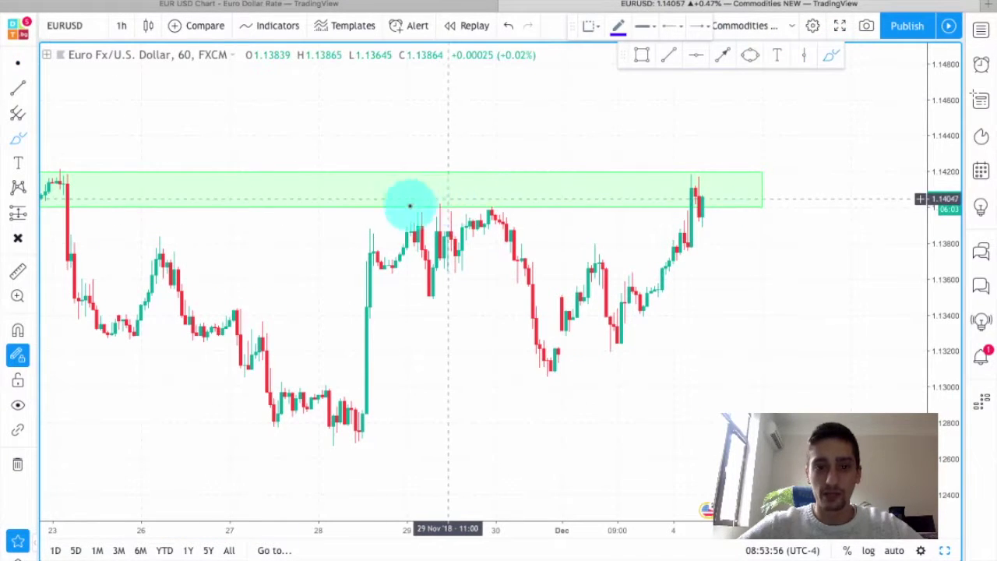
left_click_drag(410, 202, 434, 197)
left_click_drag(508, 205, 479, 205)
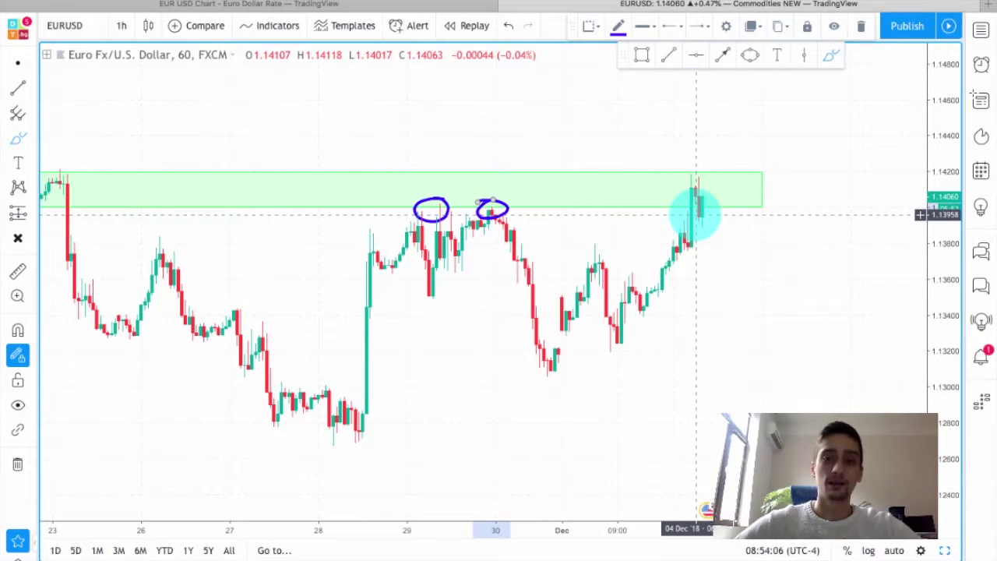
Draw a second rectangle zone from about 1.14458 to 1.14649, starting at 19 Nov 07:00 and extending past the latest candle
scroll(696, 215, "up", 2)
scroll(716, 219, "down", 3)
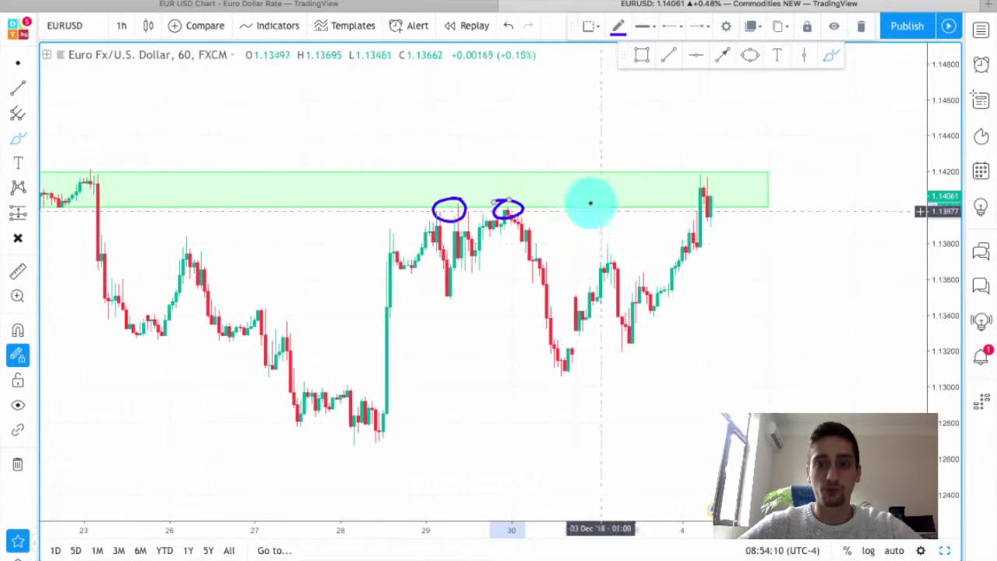
left_click_drag(444, 139, 517, 147)
scroll(530, 152, "down", 2)
scroll(531, 153, "down", 1)
left_click_drag(944, 151, 941, 194)
scroll(754, 155, "down", 2)
left_click_drag(753, 154, 722, 158)
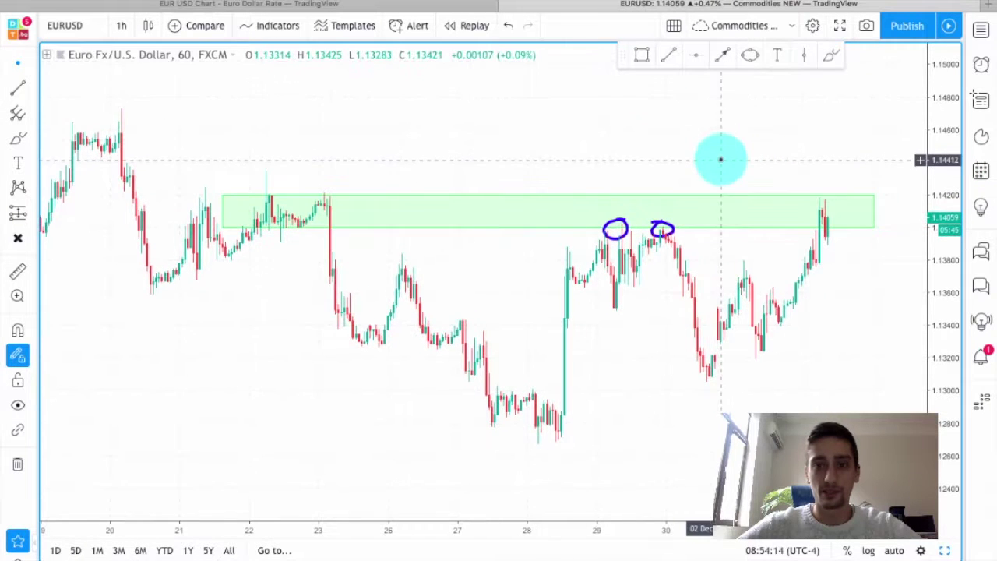
left_click(641, 55)
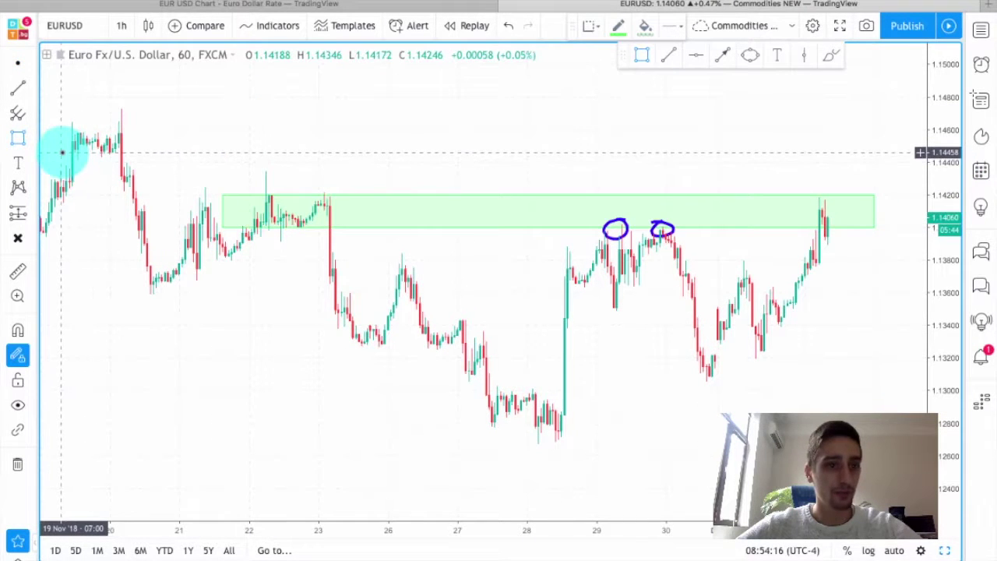
mouse_move(62, 152)
left_mouse_down()
mouse_move(325, 111)
mouse_move(855, 123)
left_mouse_up()
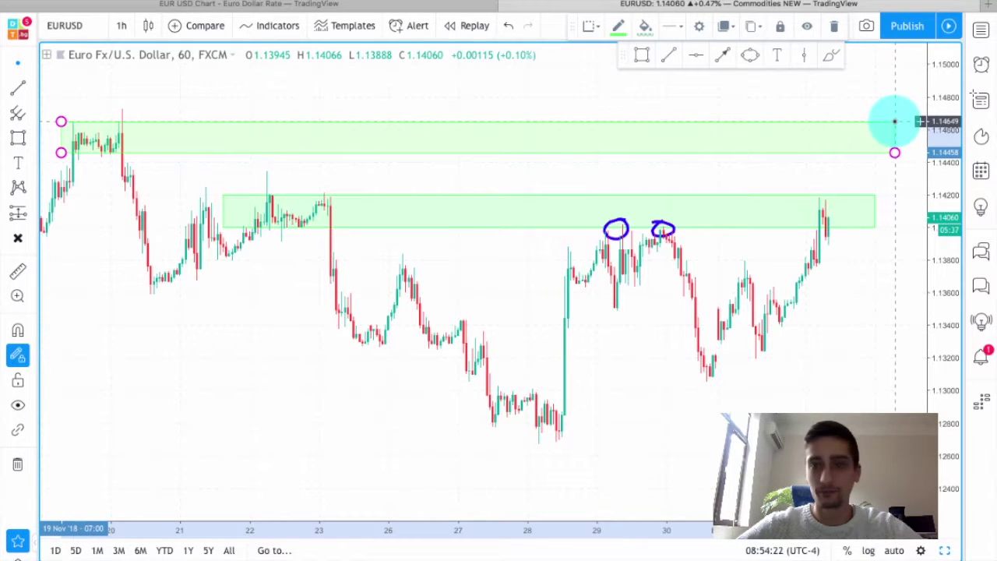
scroll(896, 122, "left", 1)
left_click(352, 107)
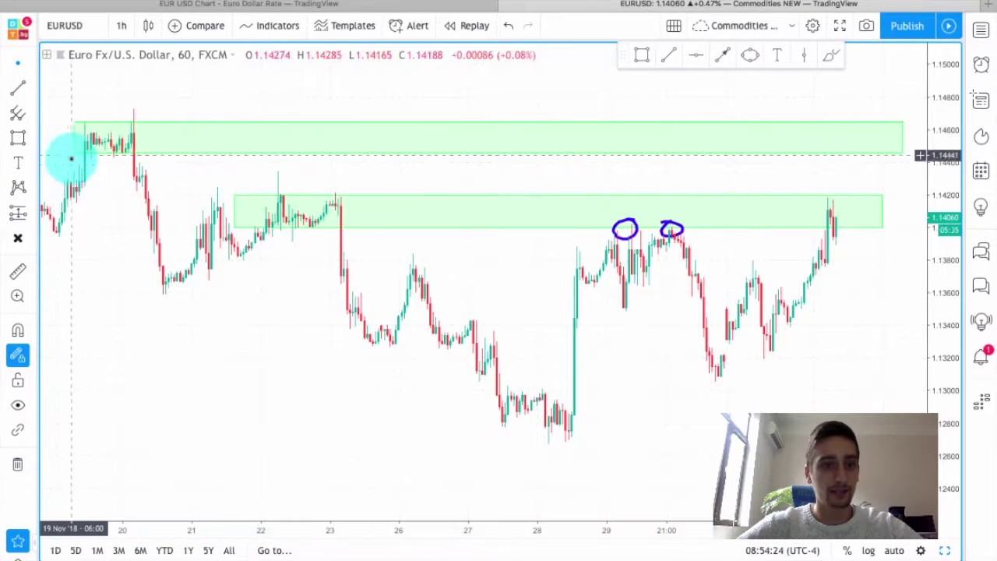
Change the border and fill colour of the upper rectangle zone to red
left_click_drag(163, 289, 356, 296)
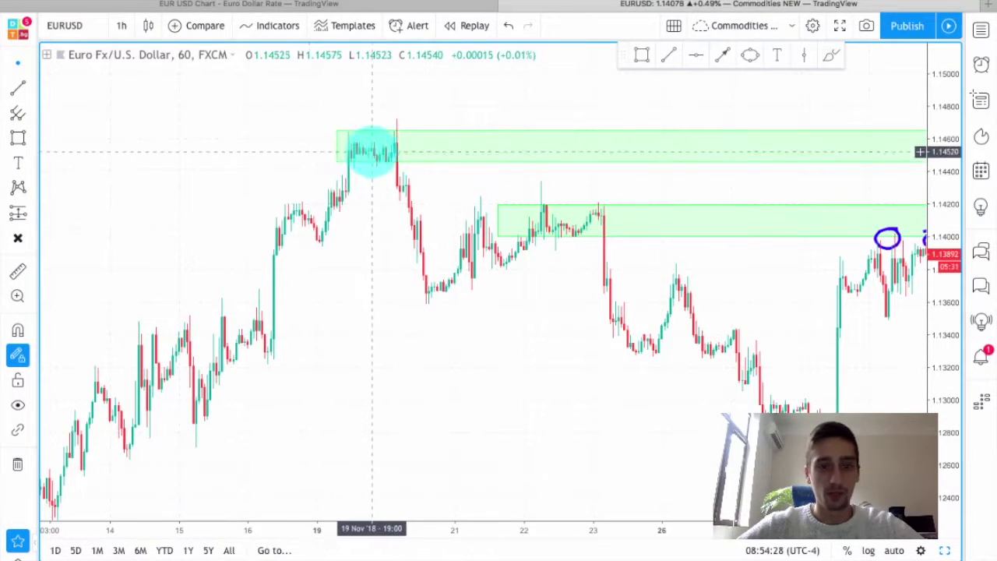
left_click_drag(710, 385, 574, 351)
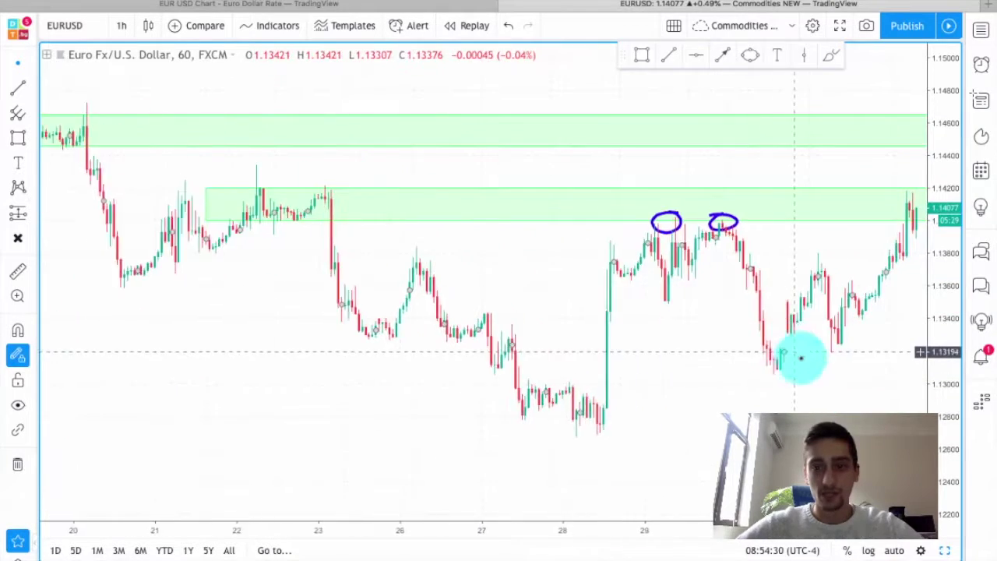
left_click_drag(684, 300, 401, 345)
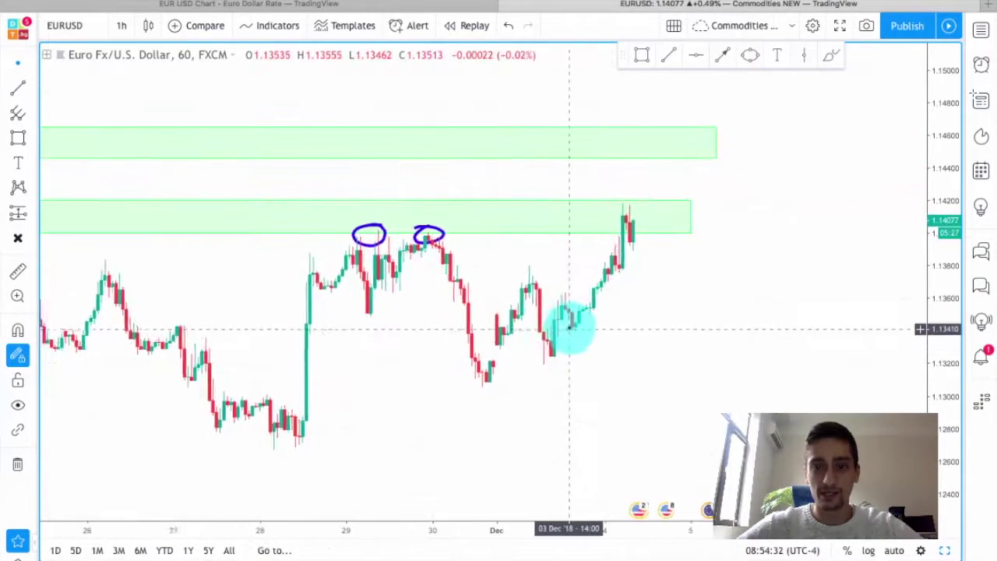
left_click_drag(528, 166, 598, 172)
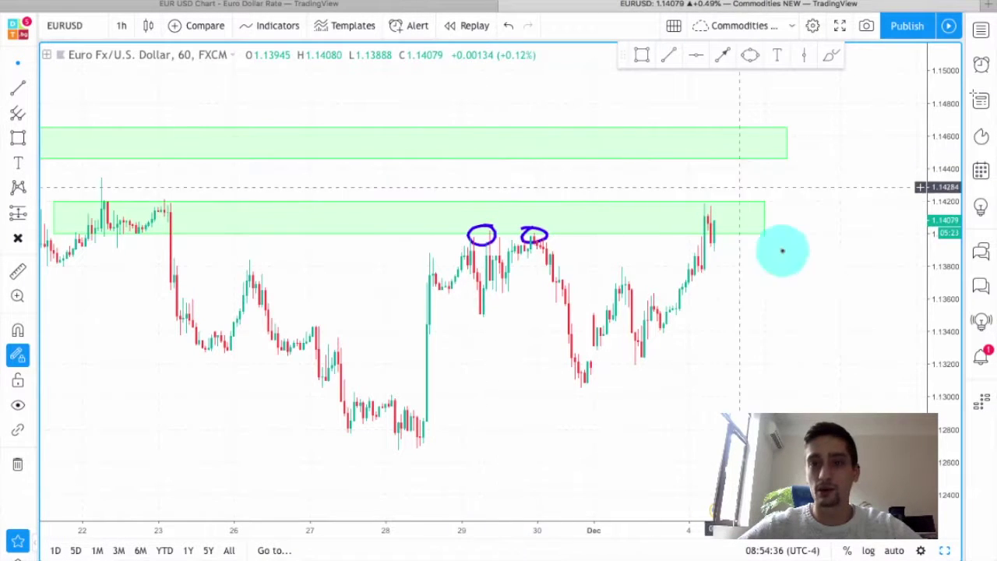
left_click(597, 161)
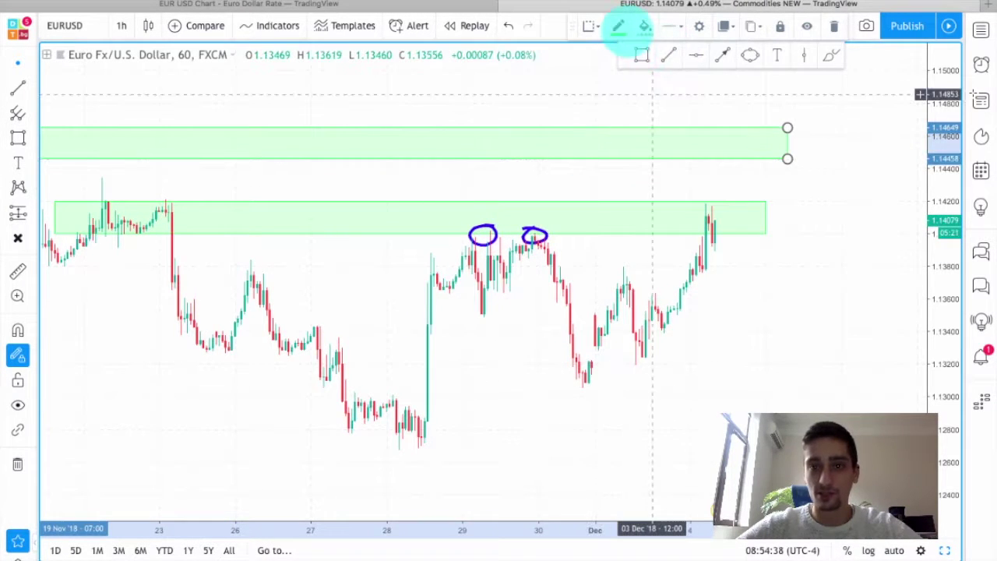
left_click(618, 26)
left_click(627, 107)
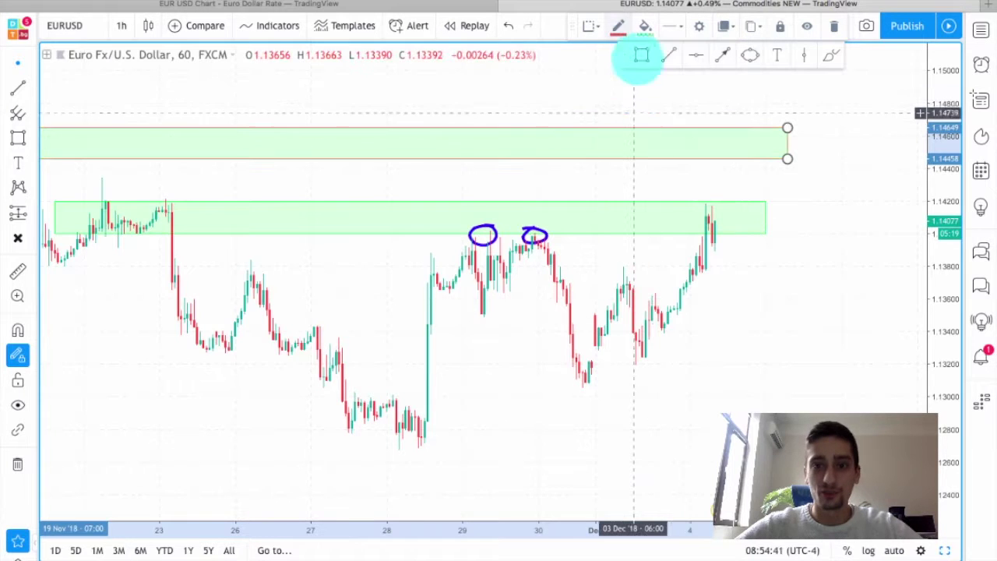
left_click(645, 25)
left_click(657, 102)
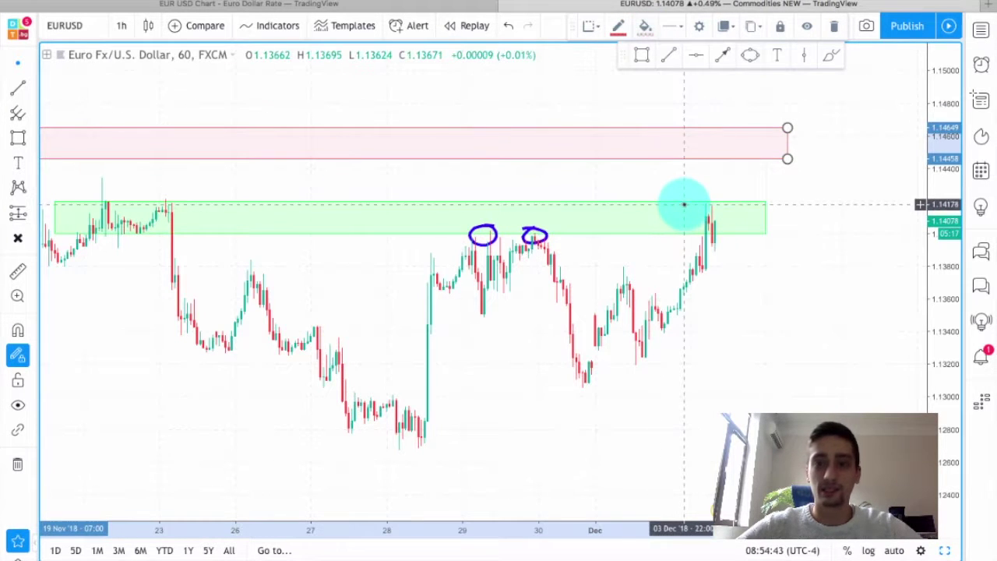
Change the border and fill colour of the lower rectangle zone to red
left_click(619, 26)
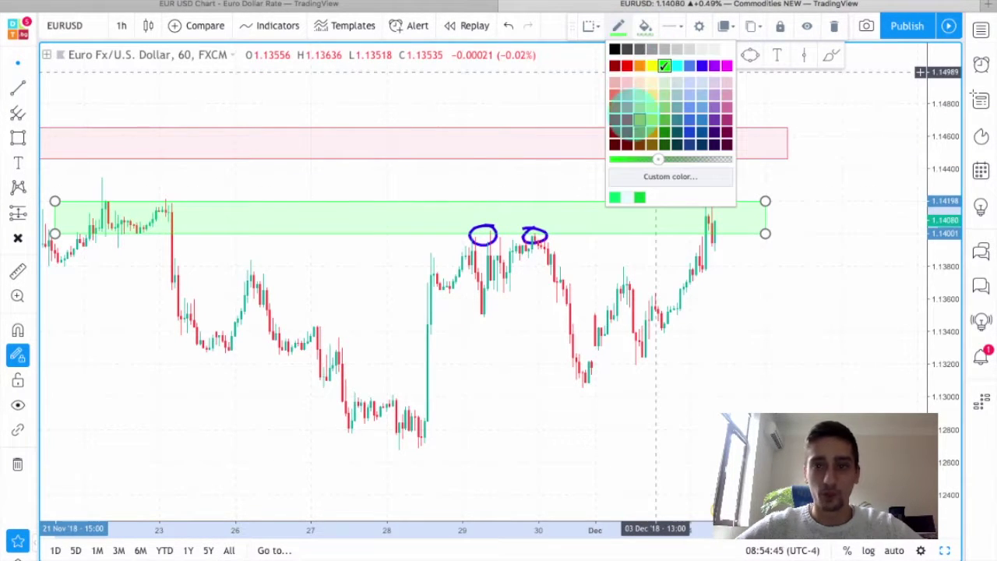
left_click(628, 120)
left_click(646, 26)
left_click(644, 115)
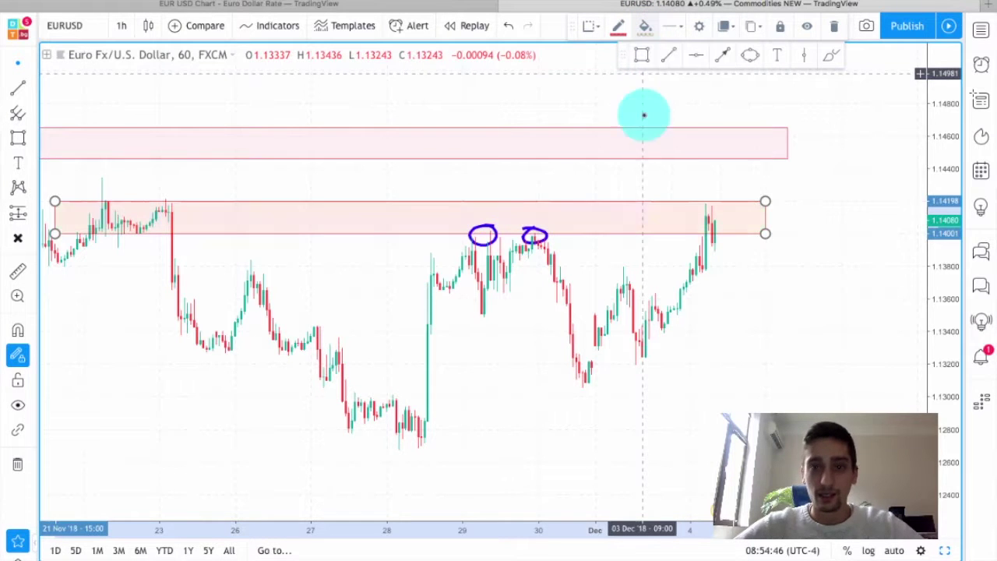
Set the brush colour to orange and draw a line along each side of the decline from the 30 Nov high
mouse_move(808, 325)
left_mouse_down()
mouse_move(719, 301)
mouse_move(691, 275)
mouse_move(704, 74)
left_mouse_up()
left_click(833, 56)
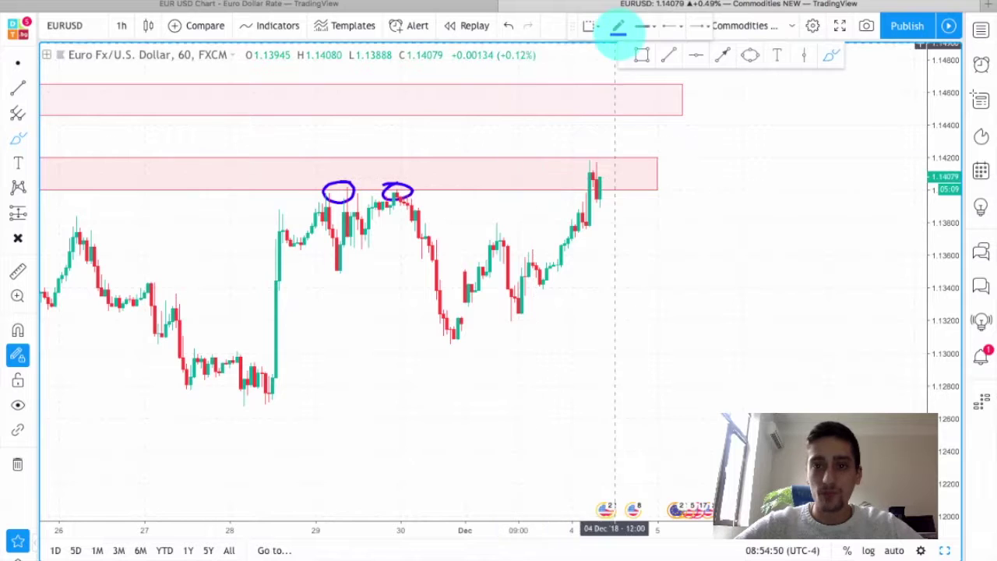
left_click(618, 25)
left_click(640, 106)
left_click_drag(401, 190, 461, 320)
left_click_drag(374, 205, 445, 330)
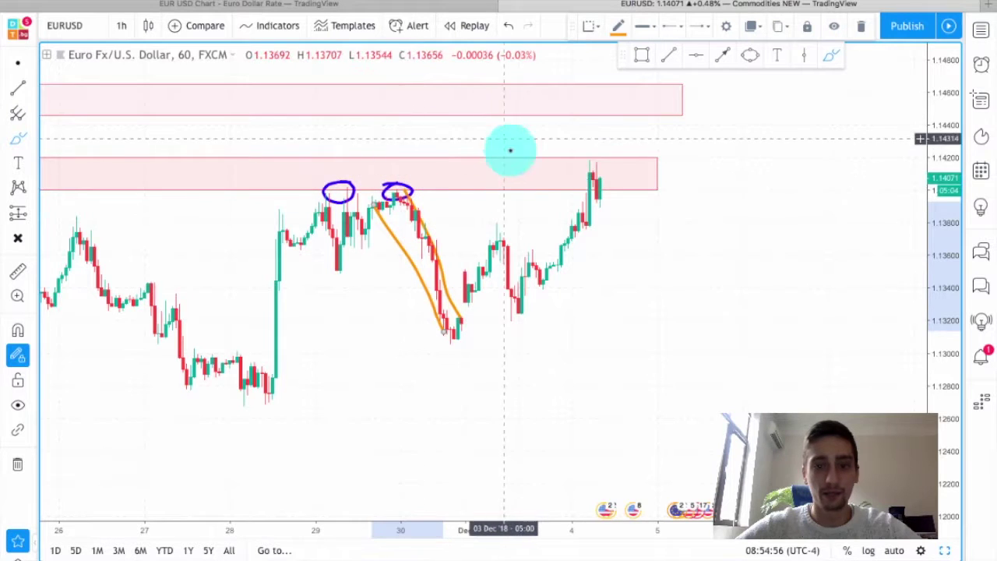
Brush orange lines along both sides of each following swing up to the latest high, plus a rising line beneath the lows
left_click_drag(454, 292, 494, 232)
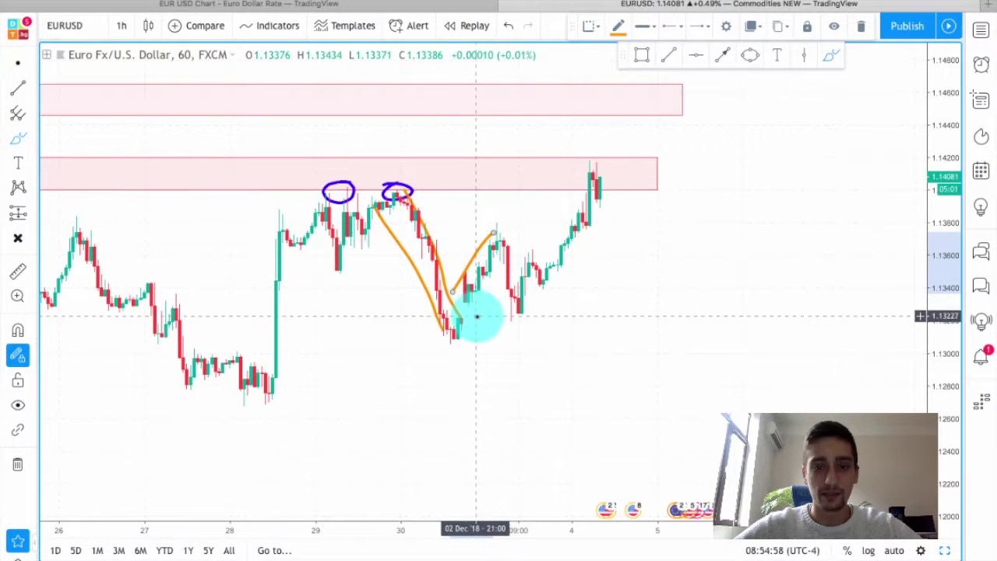
left_click_drag(472, 319, 505, 253)
left_click_drag(501, 219, 541, 296)
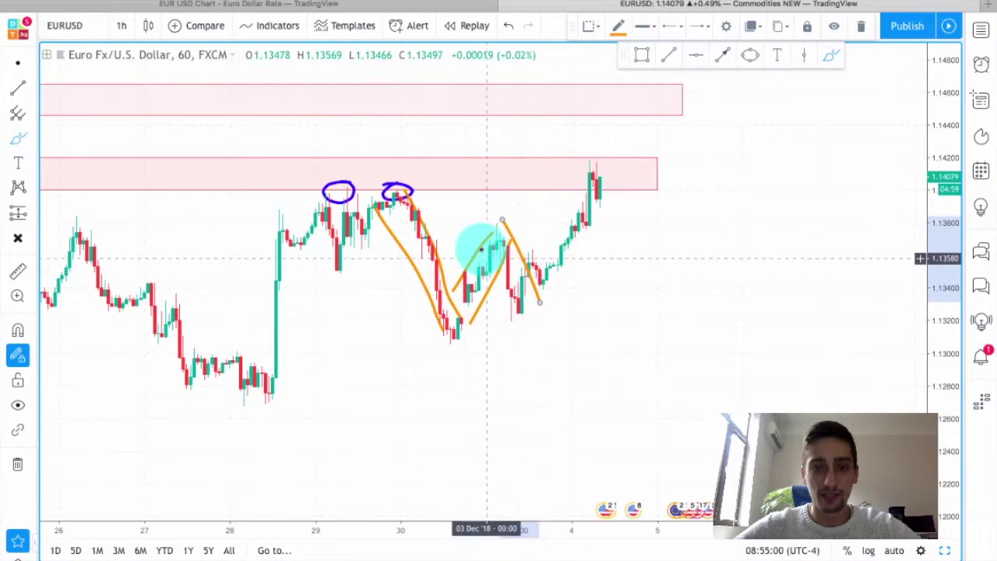
left_click_drag(507, 235, 519, 318)
left_click_drag(431, 353, 543, 304)
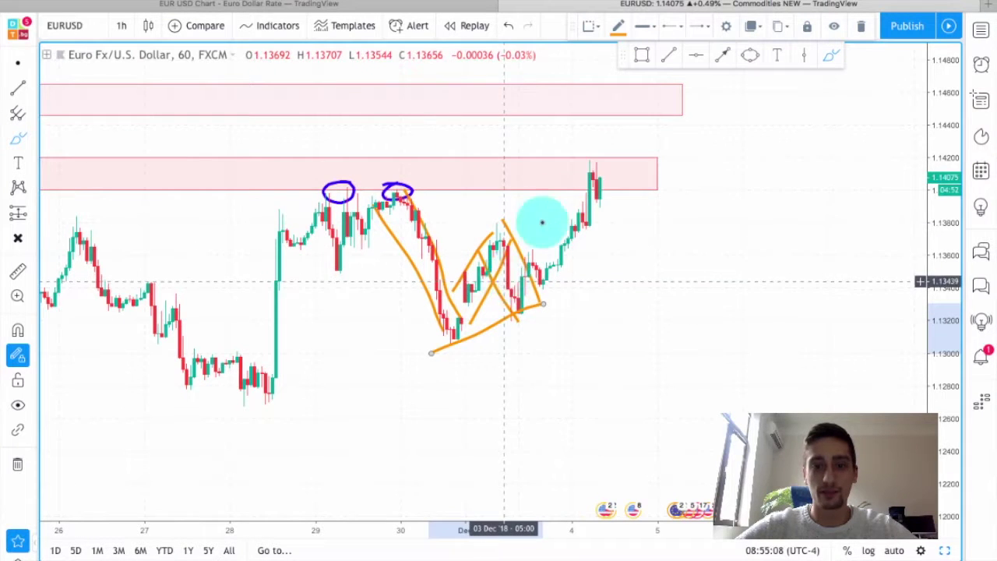
left_click_drag(517, 280, 581, 176)
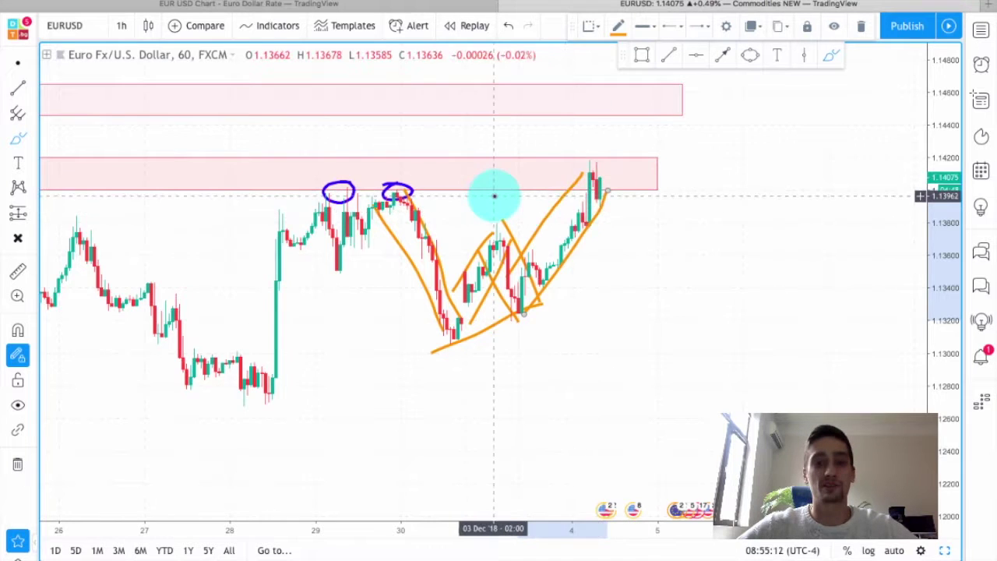
Brush an orange downward arrow beside the latest candle, running from the lower red zone to about 1.1360
scroll(494, 195, "up", 2)
scroll(494, 196, "down", 3)
scroll(632, 196, "up", 1)
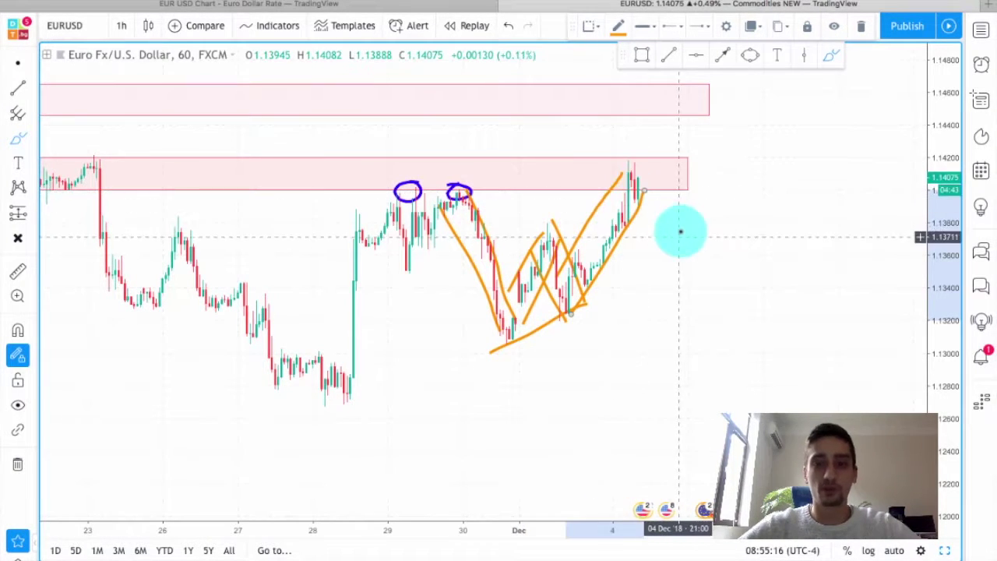
mouse_move(655, 178)
left_mouse_down()
mouse_move(690, 263)
mouse_move(694, 239)
left_mouse_up()
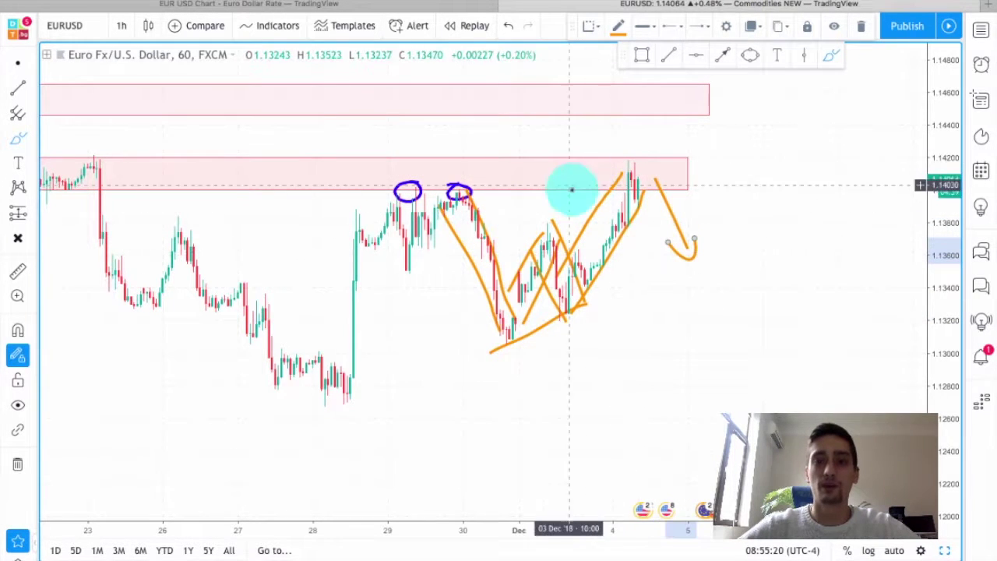
scroll(573, 178, "down", 2)
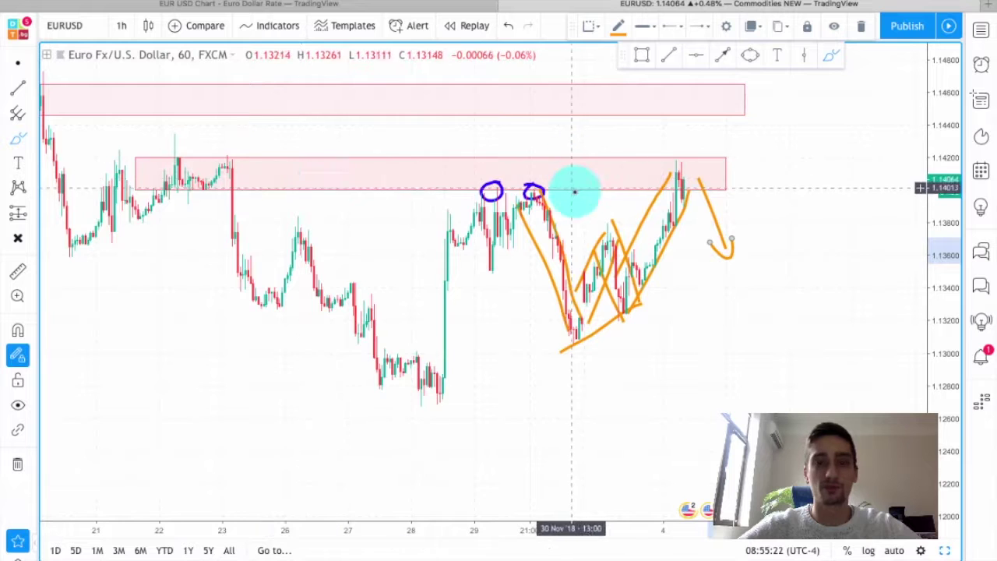
scroll(575, 191, "up", 1)
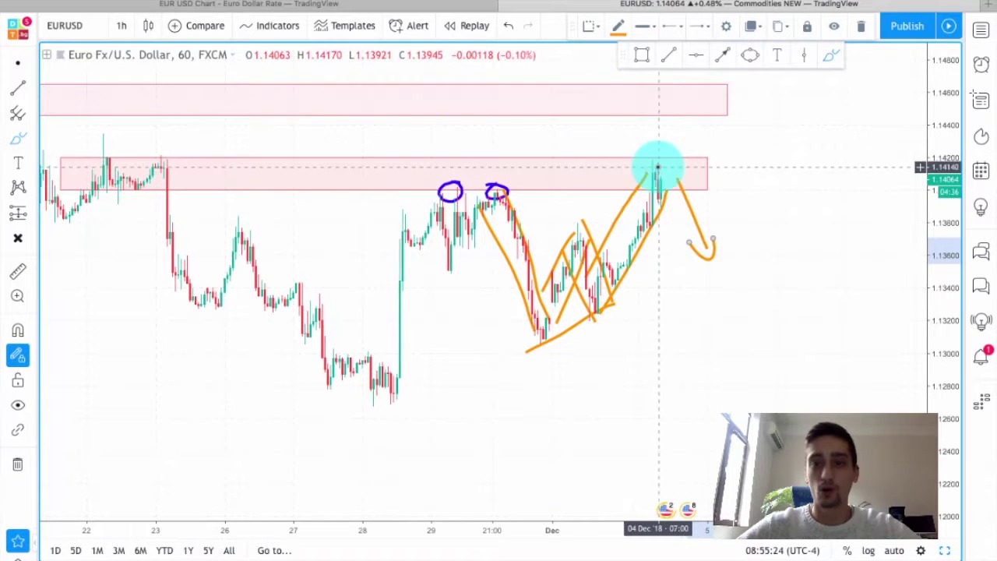
Brush an orange upward arrow from the latest high into the upper red zone, plus a downward arrow from its tip to about 1.1370
mouse_move(662, 169)
left_mouse_down()
mouse_move(691, 99)
mouse_move(680, 111)
left_mouse_up()
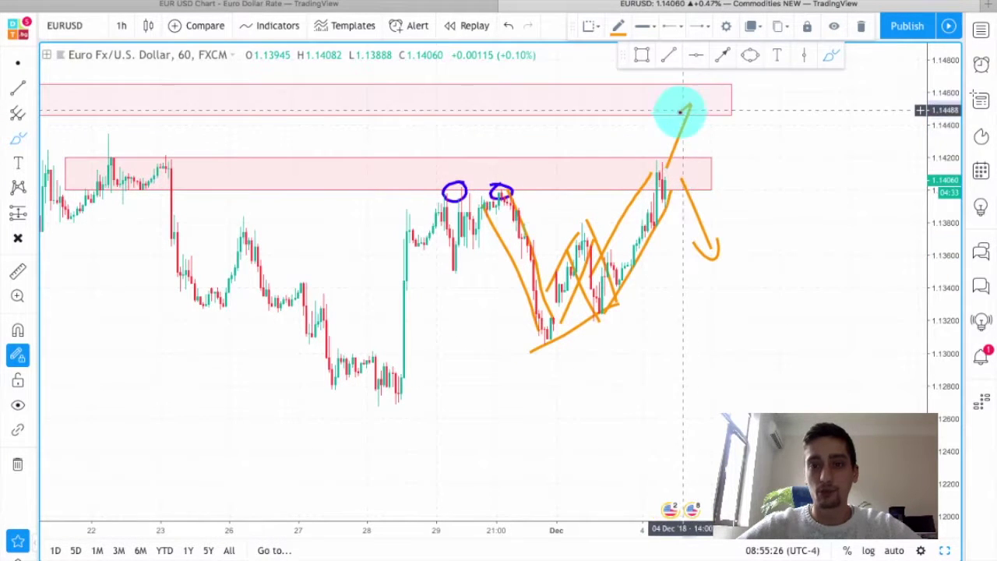
scroll(568, 122, "down", 1)
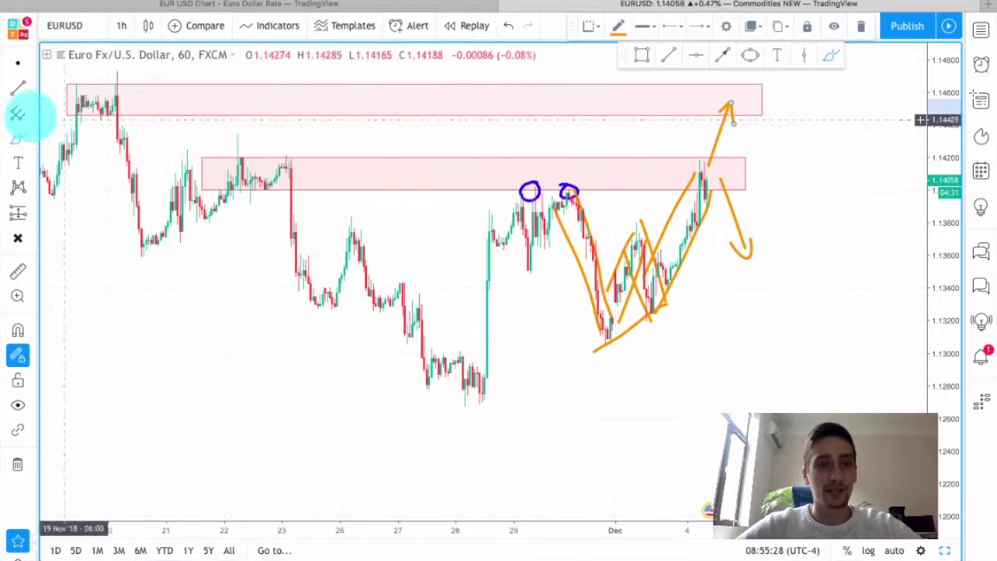
scroll(862, 140, "up", 1)
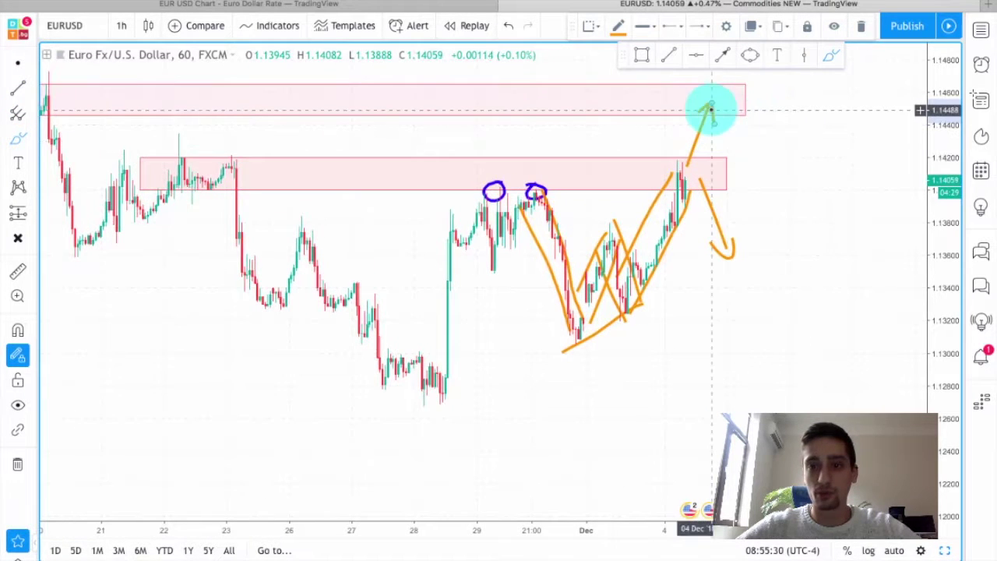
mouse_move(712, 103)
left_mouse_down()
mouse_move(758, 225)
mouse_move(767, 184)
left_mouse_up()
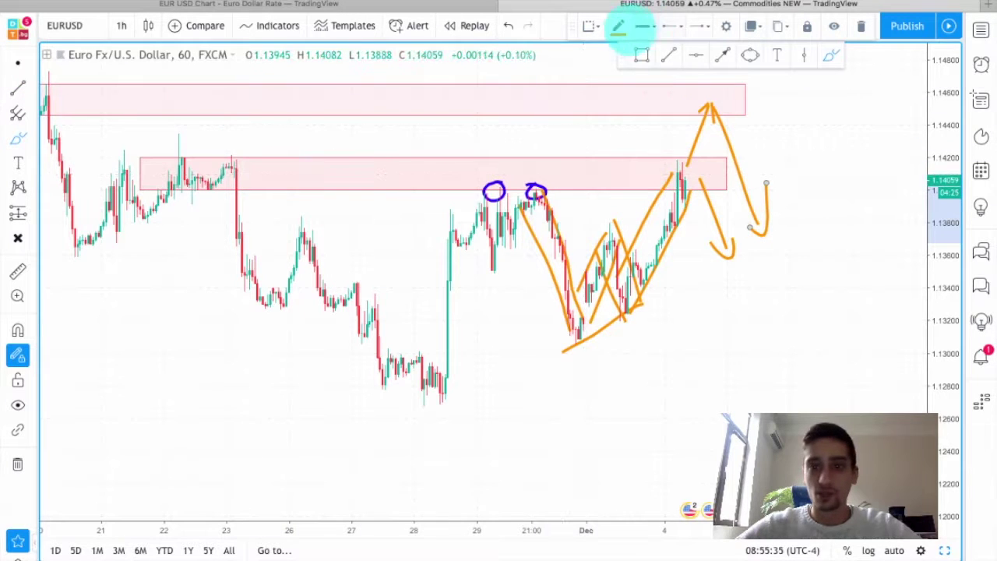
left_click(618, 26)
left_click(702, 65)
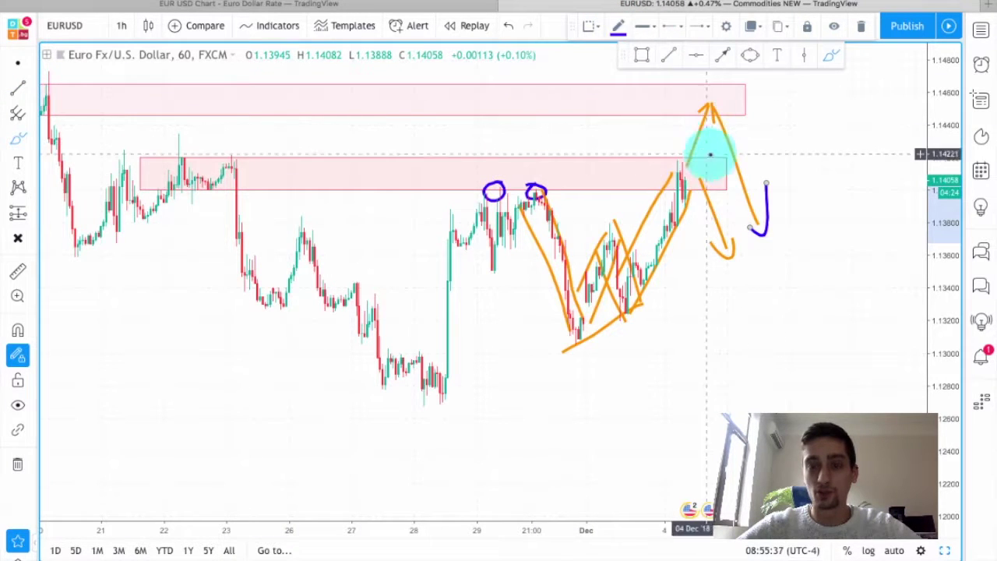
left_click(622, 27)
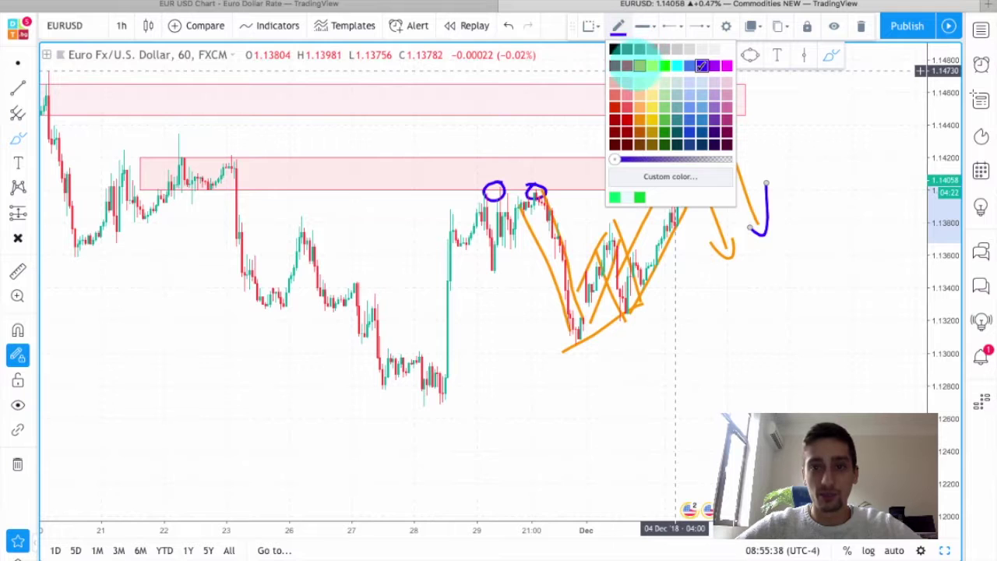
left_click(639, 65)
key("Escape")
left_click(554, 138)
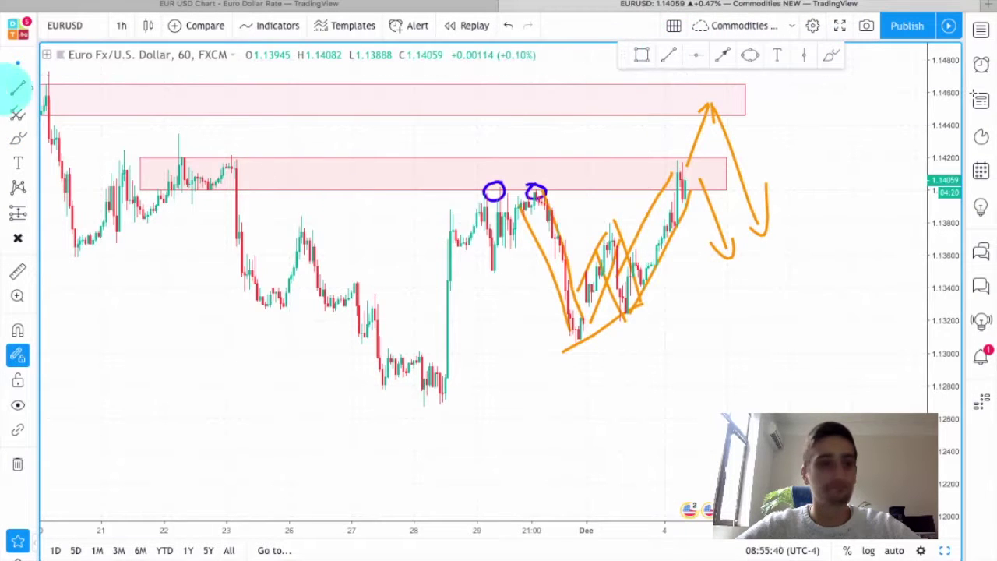
Set the brush colour to red and circle the latest high in the lower red zone and the arrow tip in the upper zone
left_click(832, 54)
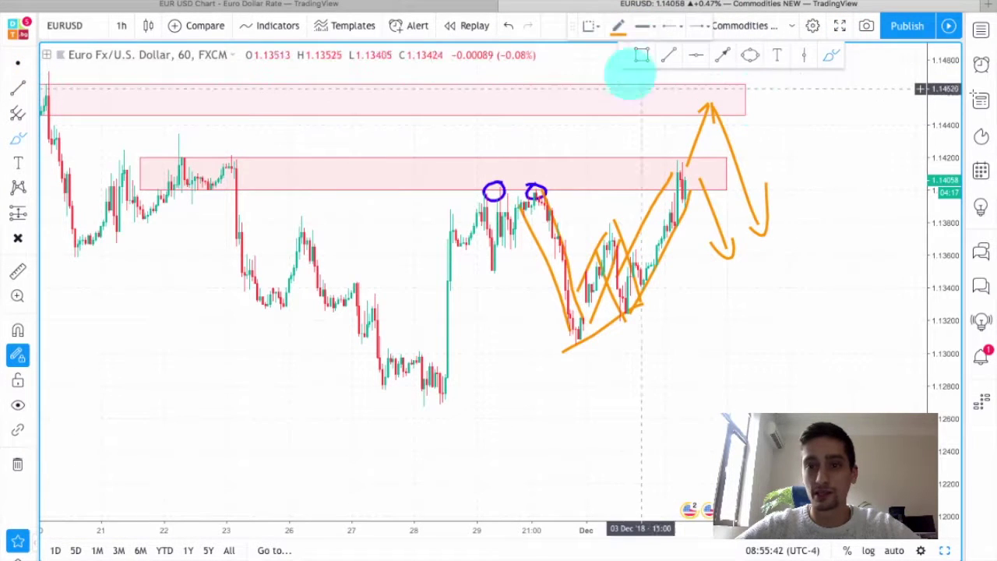
left_click(619, 26)
left_click(614, 66)
mouse_move(688, 166)
left_mouse_down()
mouse_move(667, 189)
mouse_move(683, 168)
left_mouse_up()
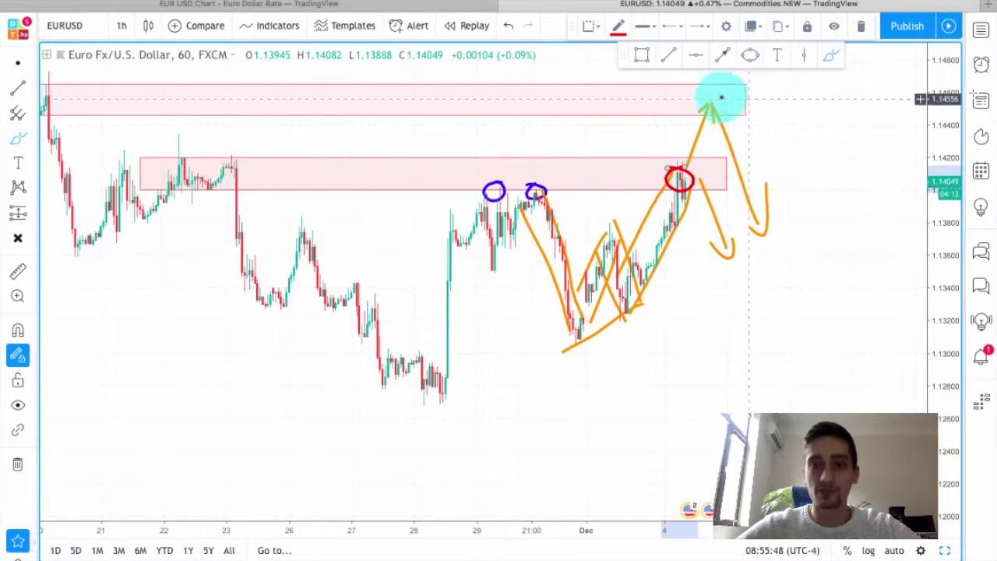
left_click_drag(702, 98, 726, 102)
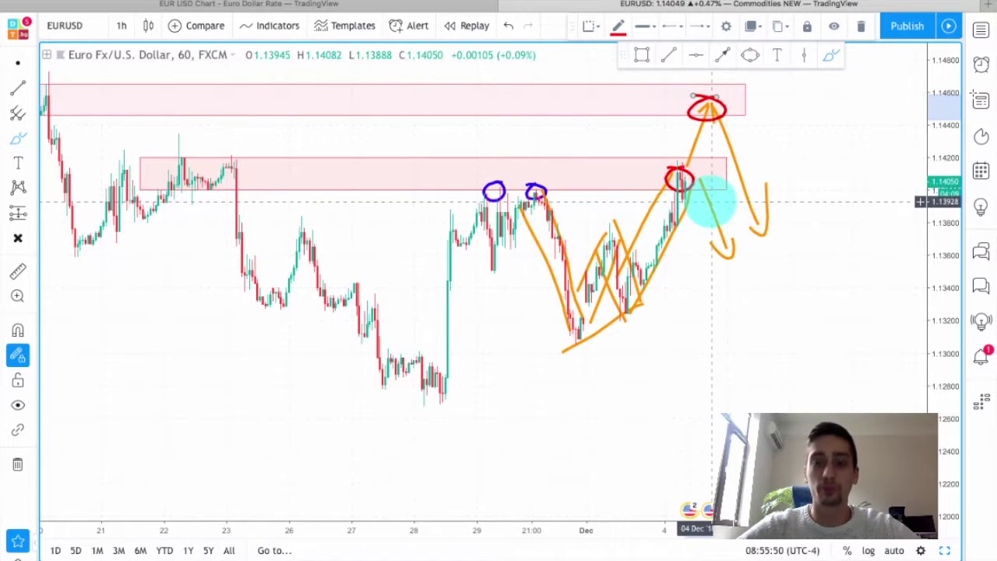
Place a green horizontal line across the chart at about 1.1369, near the swing high between the two lows
scroll(710, 202, "up", 5)
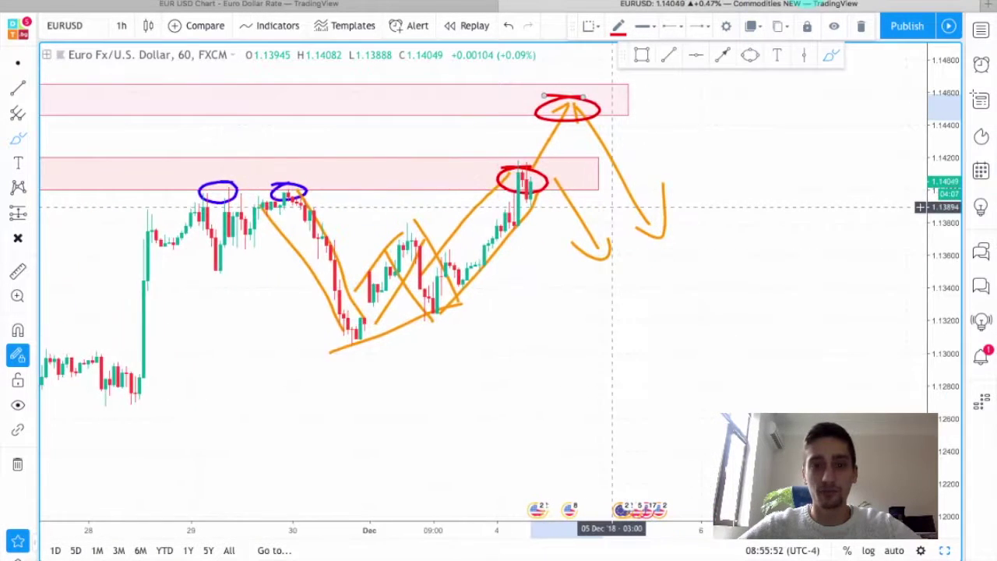
left_click(696, 55)
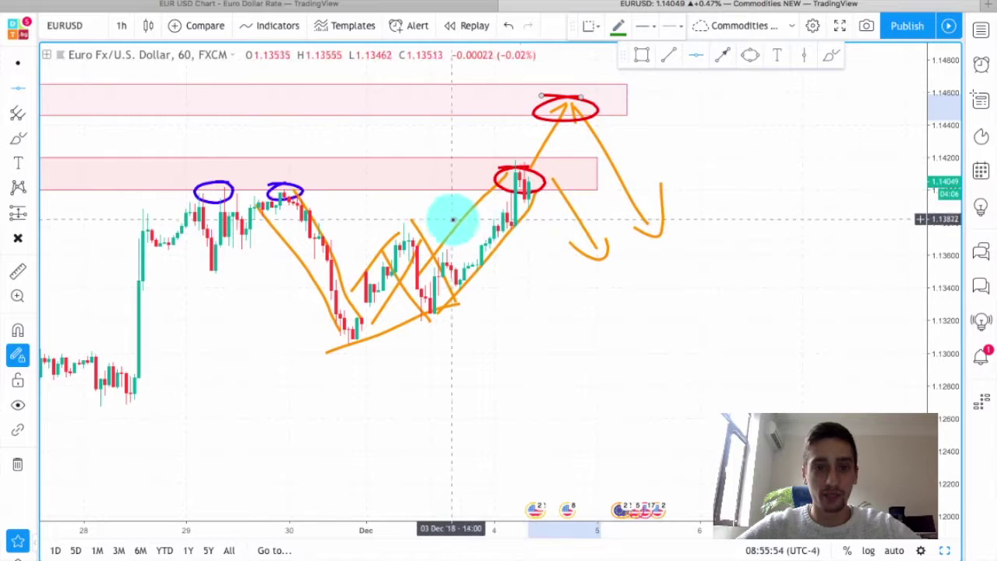
left_click(440, 240)
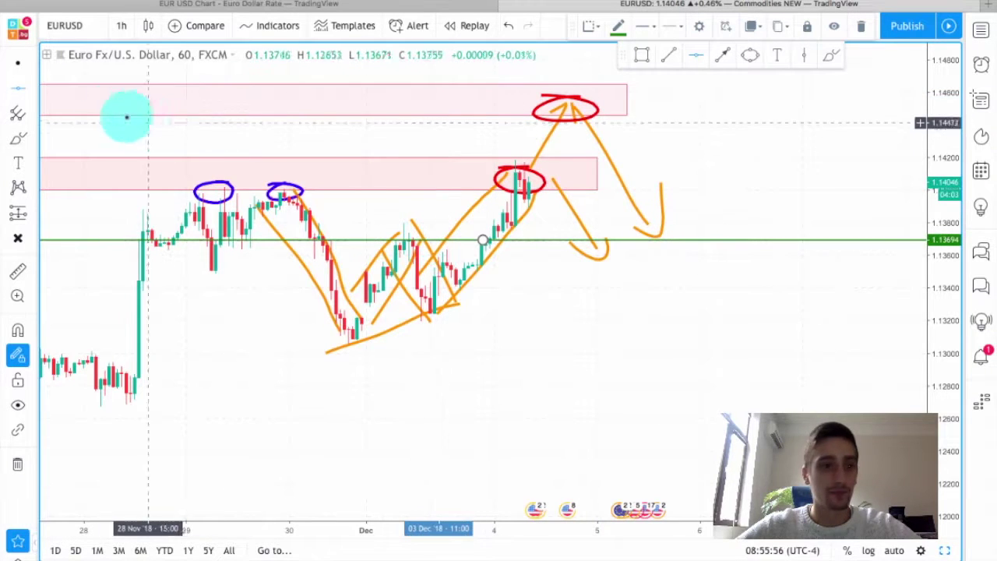
left_click(374, 283)
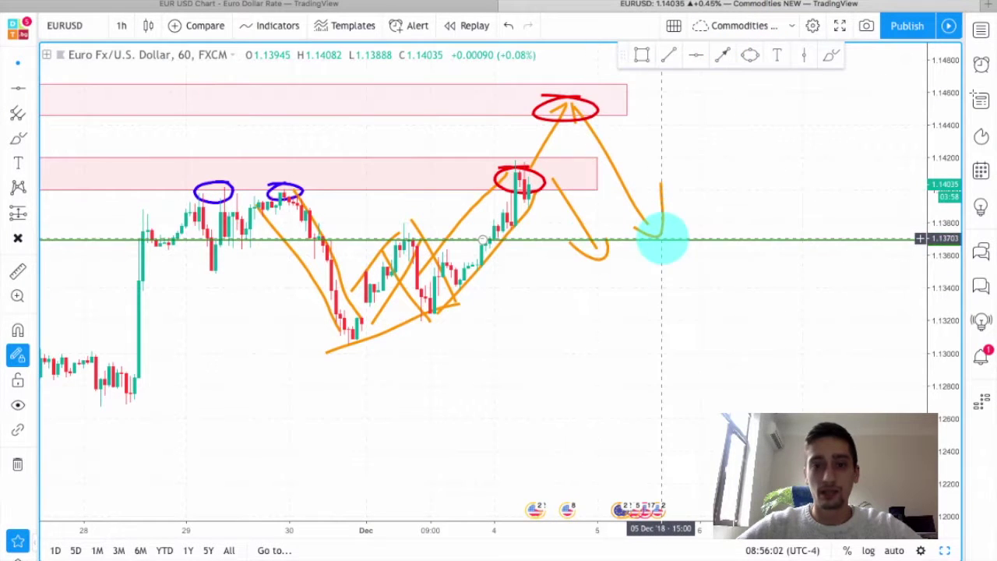
Place a second green horizontal line at about 1.1309, along the low of the decline from 30 Nov
scroll(488, 260, "down", 2)
left_click_drag(628, 303, 543, 319)
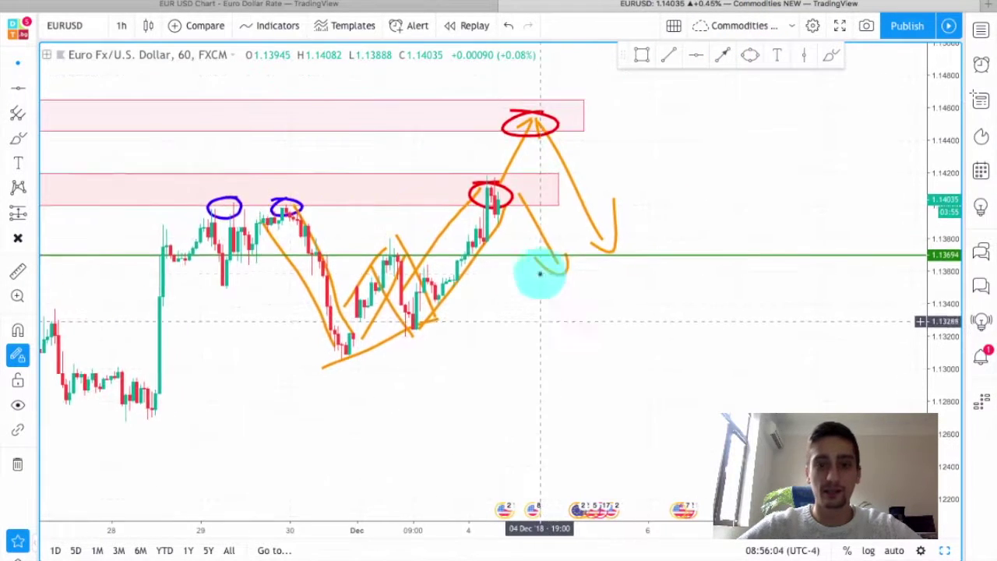
left_click_drag(560, 260, 648, 98)
left_click(696, 55)
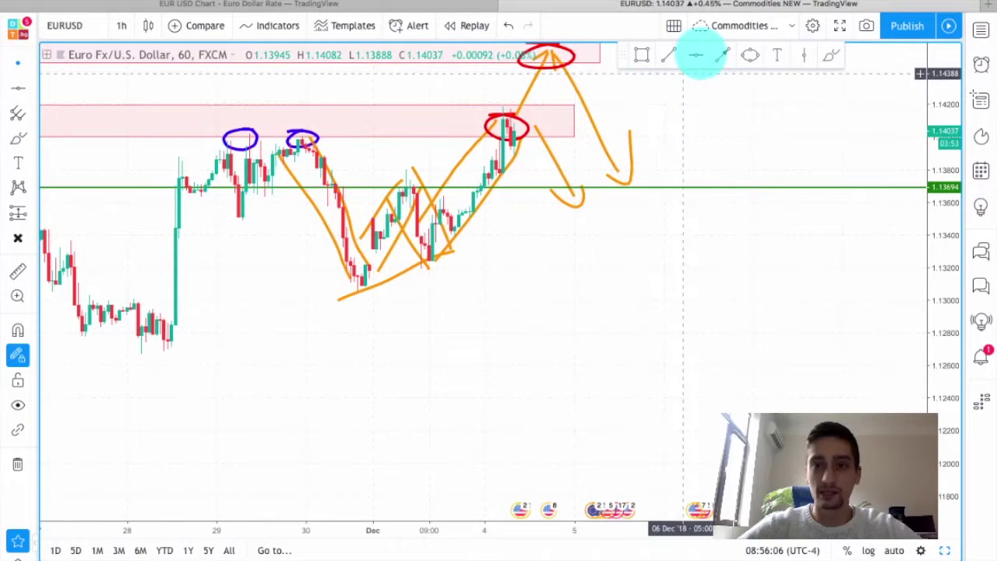
left_click(445, 298)
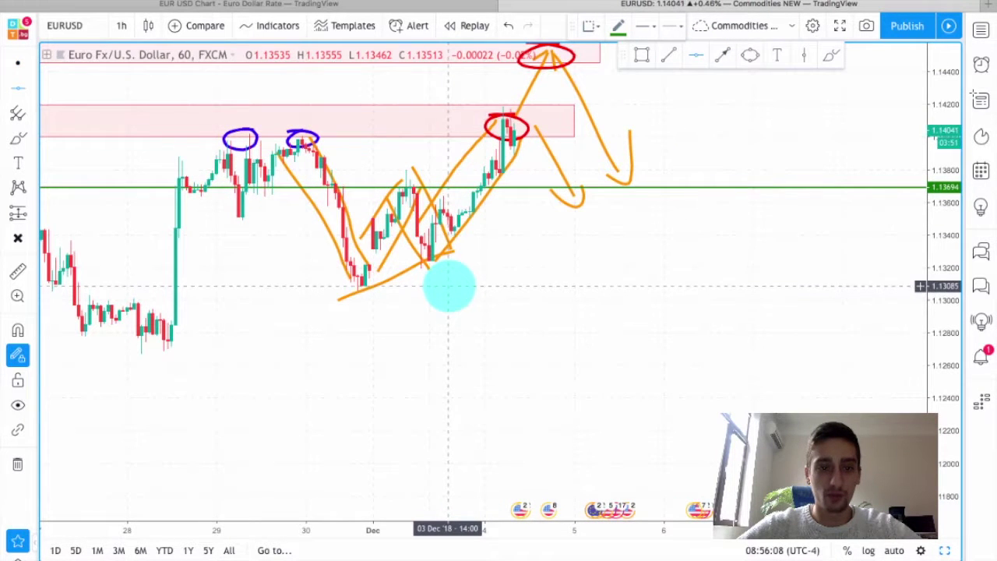
left_click(449, 286)
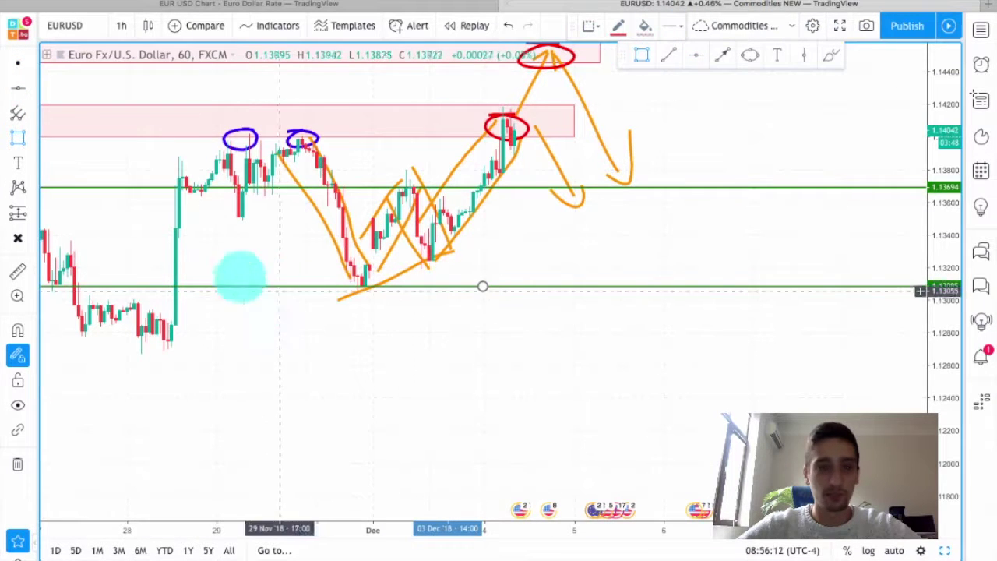
Draw a rectangle zone over the 27–28 Nov lows, from about 1.1298 down to 1.1269, extending past the latest candles
mouse_move(63, 303)
left_mouse_down()
mouse_move(543, 388)
mouse_move(865, 352)
left_mouse_up()
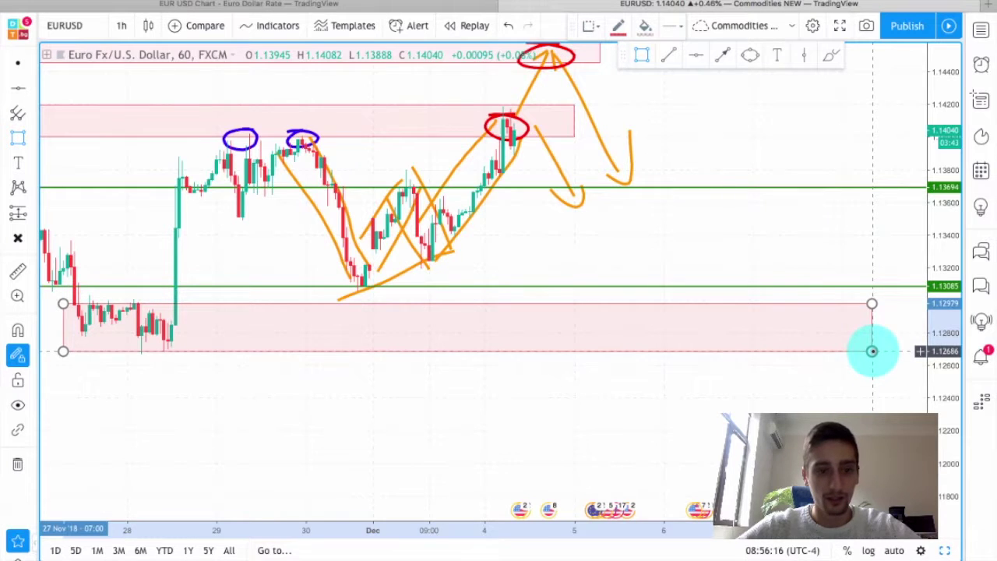
scroll(873, 351, "left", 2)
left_click(875, 352)
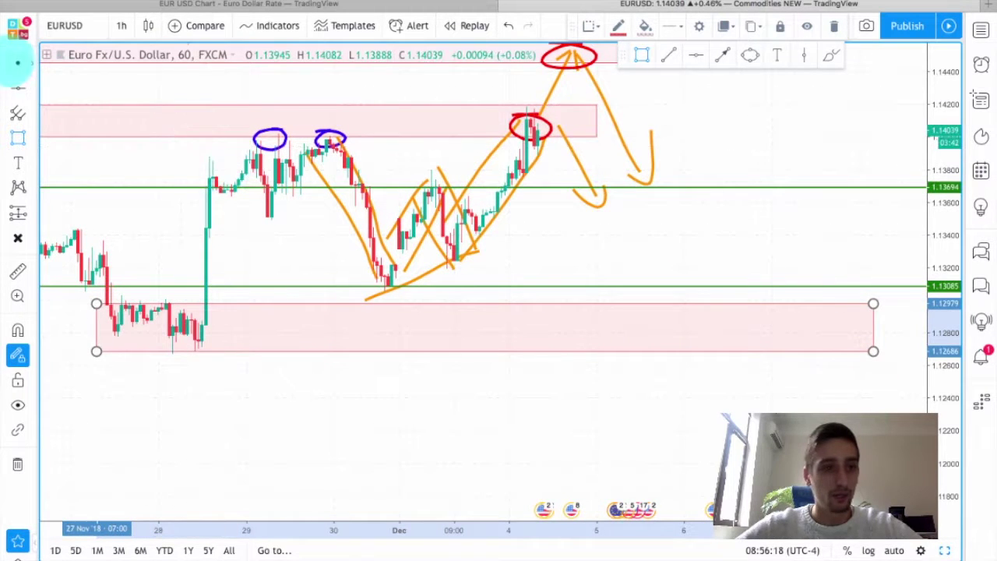
Change the border and fill colour of the new zone over the 27–28 Nov lows to green
left_click(618, 26)
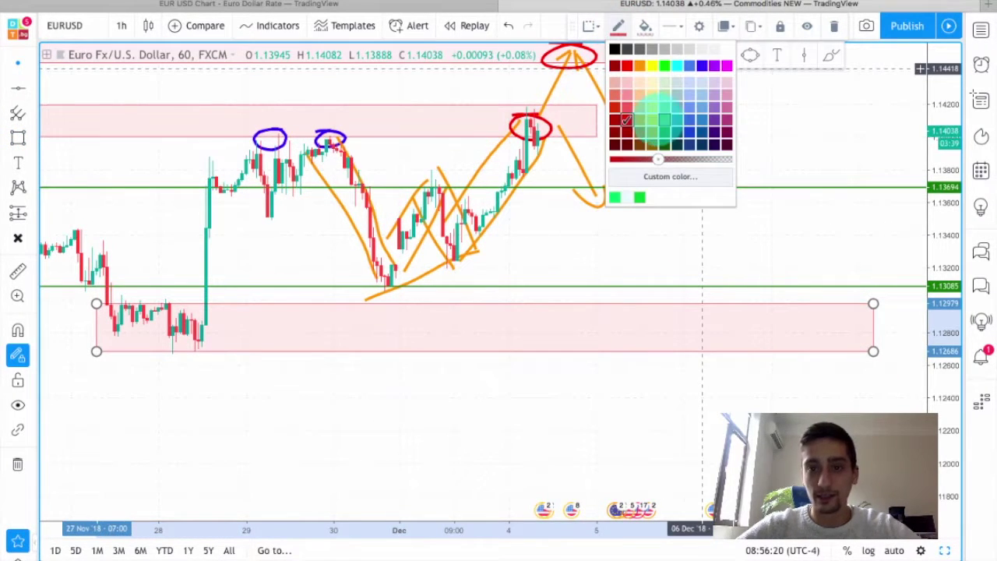
left_click(645, 25)
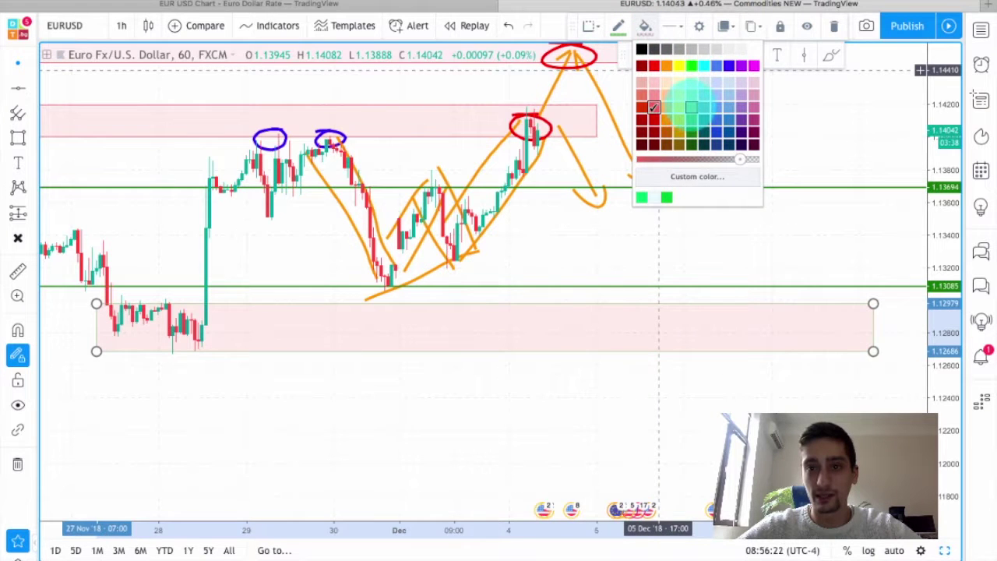
left_click(691, 107)
left_click(30, 62)
left_click(73, 89)
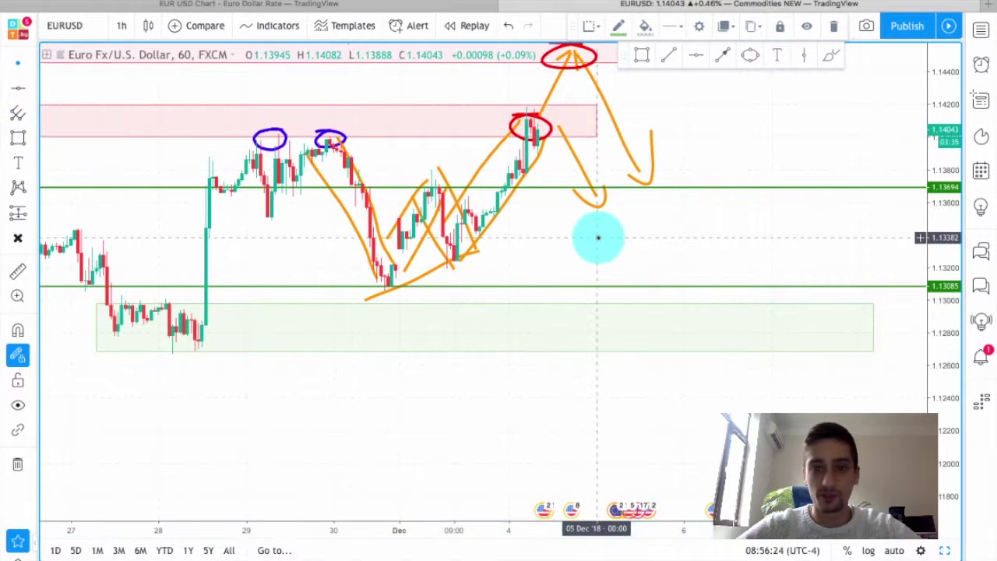
mouse_move(601, 245)
left_mouse_down()
mouse_move(681, 299)
mouse_move(784, 307)
mouse_move(774, 302)
left_mouse_up()
scroll(683, 297, "down", 2)
scroll(701, 297, "up", 1)
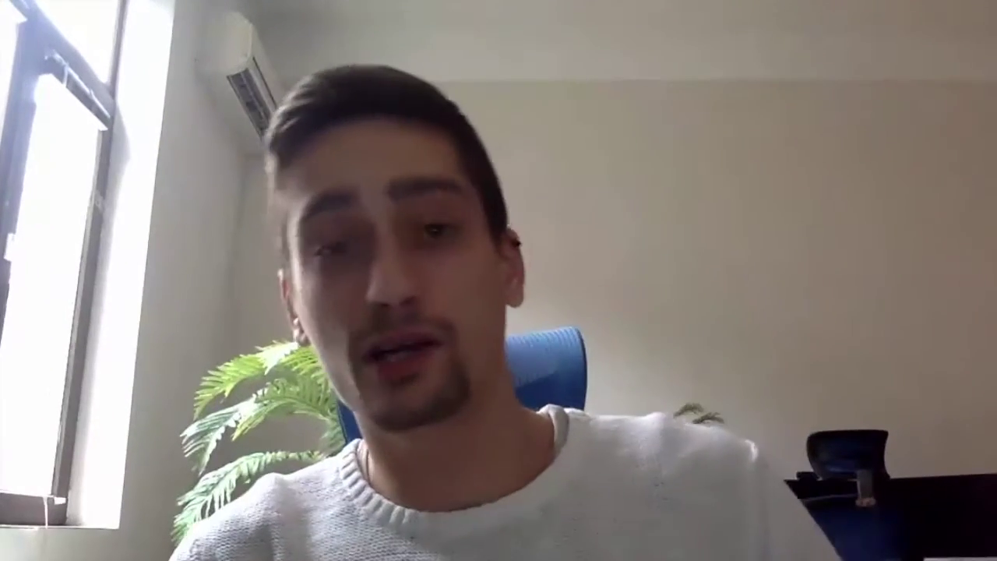